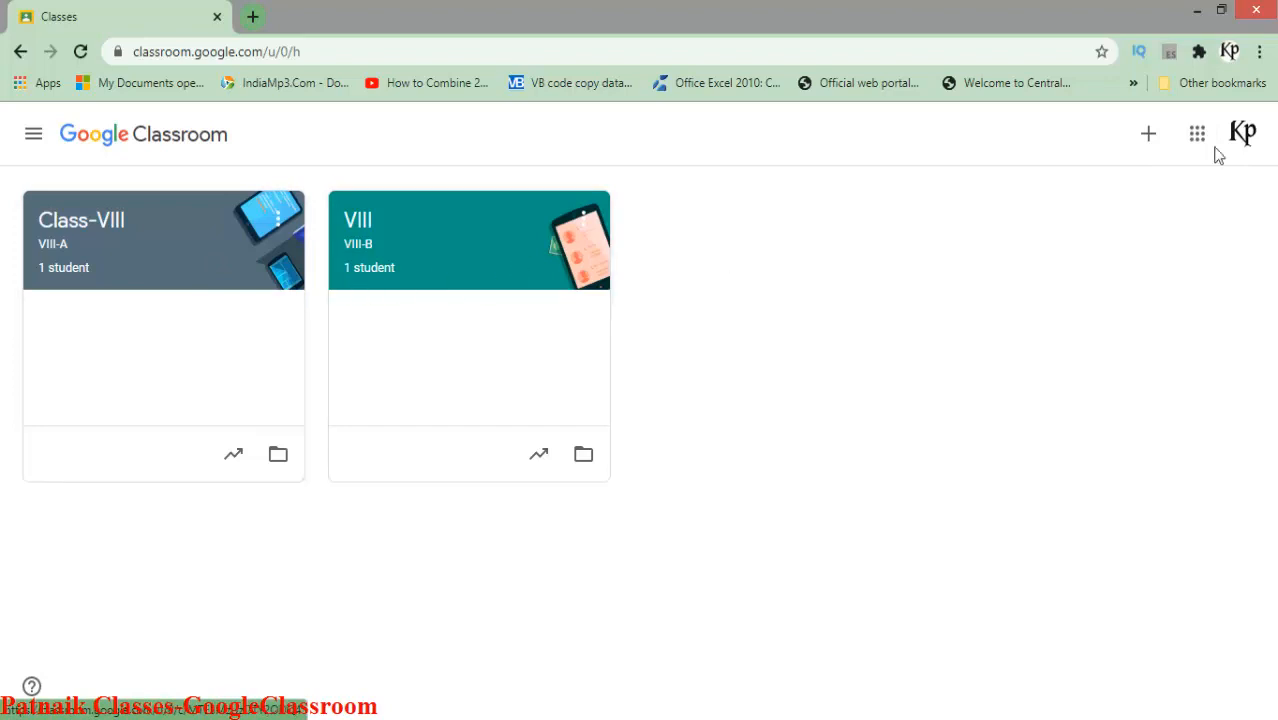
- Switch to Google Drive and open the Class-VIII VIII-A folder inside the Classroom folder
{"action": "left_click", "coordinate": [1197, 133]}
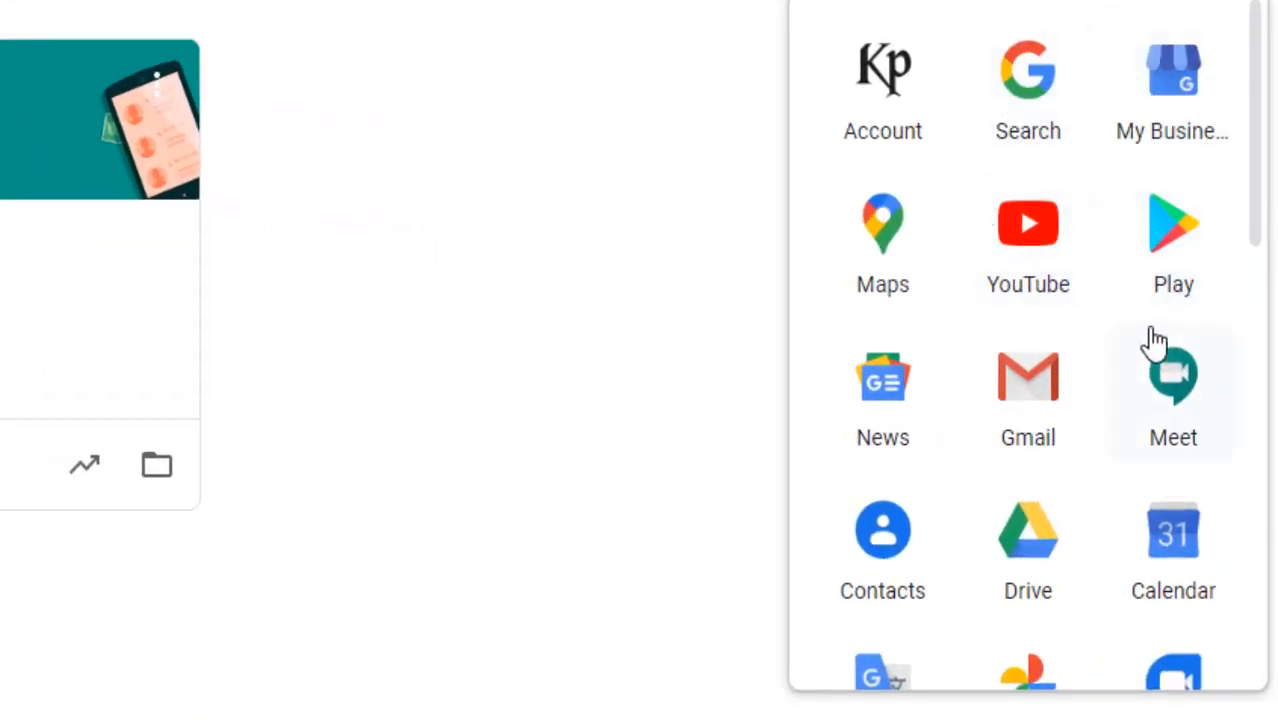
{"action": "scroll", "coordinate": [1150, 360], "scroll_direction": "down", "scroll_amount": 1}
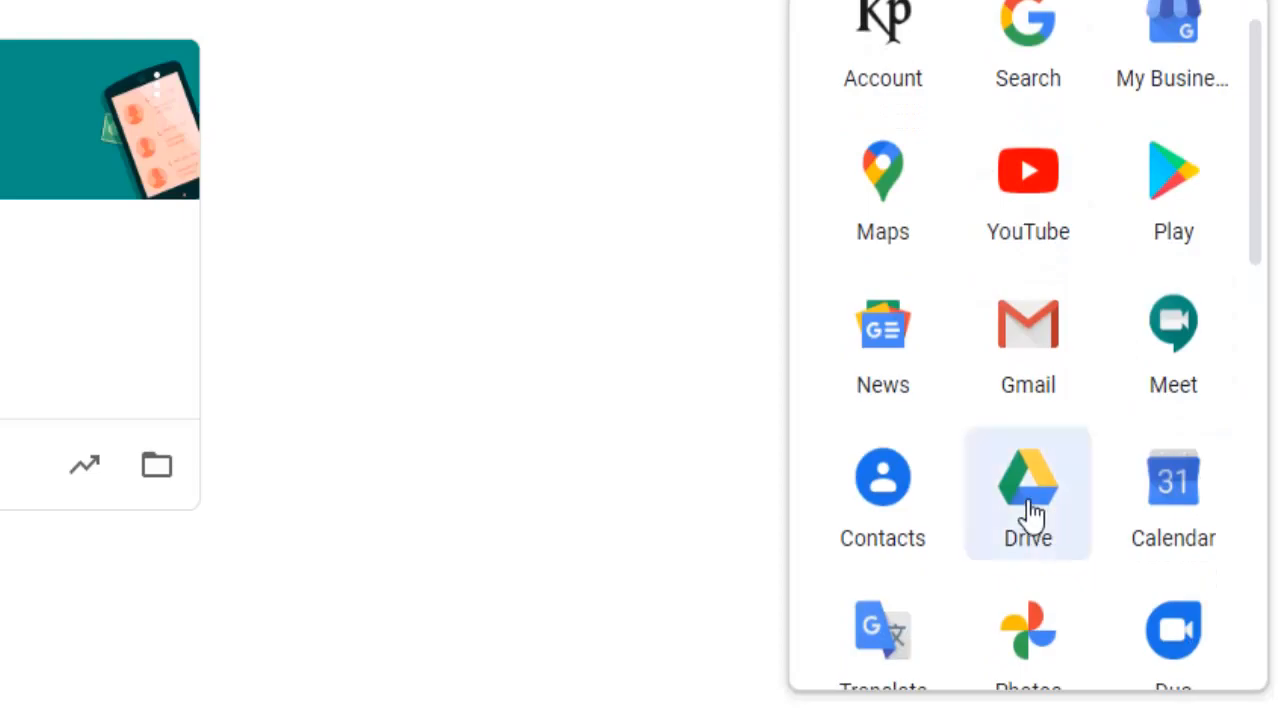
{"action": "left_click", "coordinate": [1030, 505]}
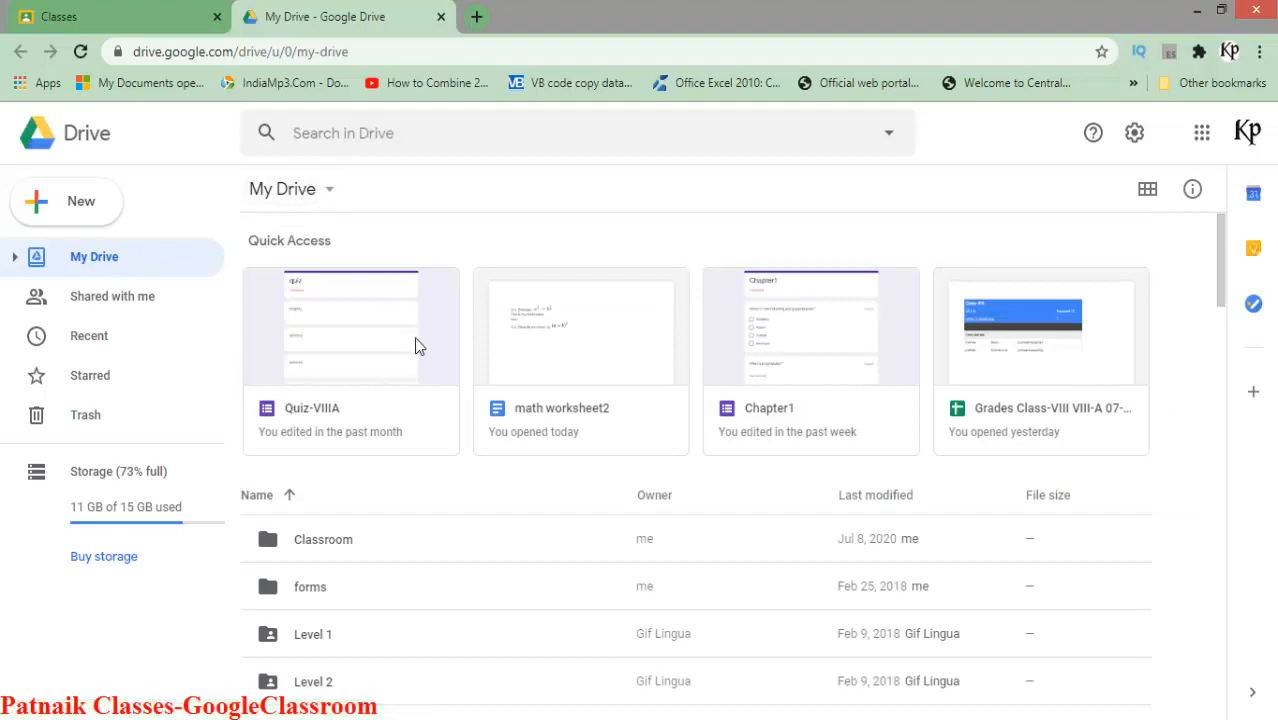
{"action": "scroll", "coordinate": [414, 345], "scroll_direction": "down", "scroll_amount": 3}
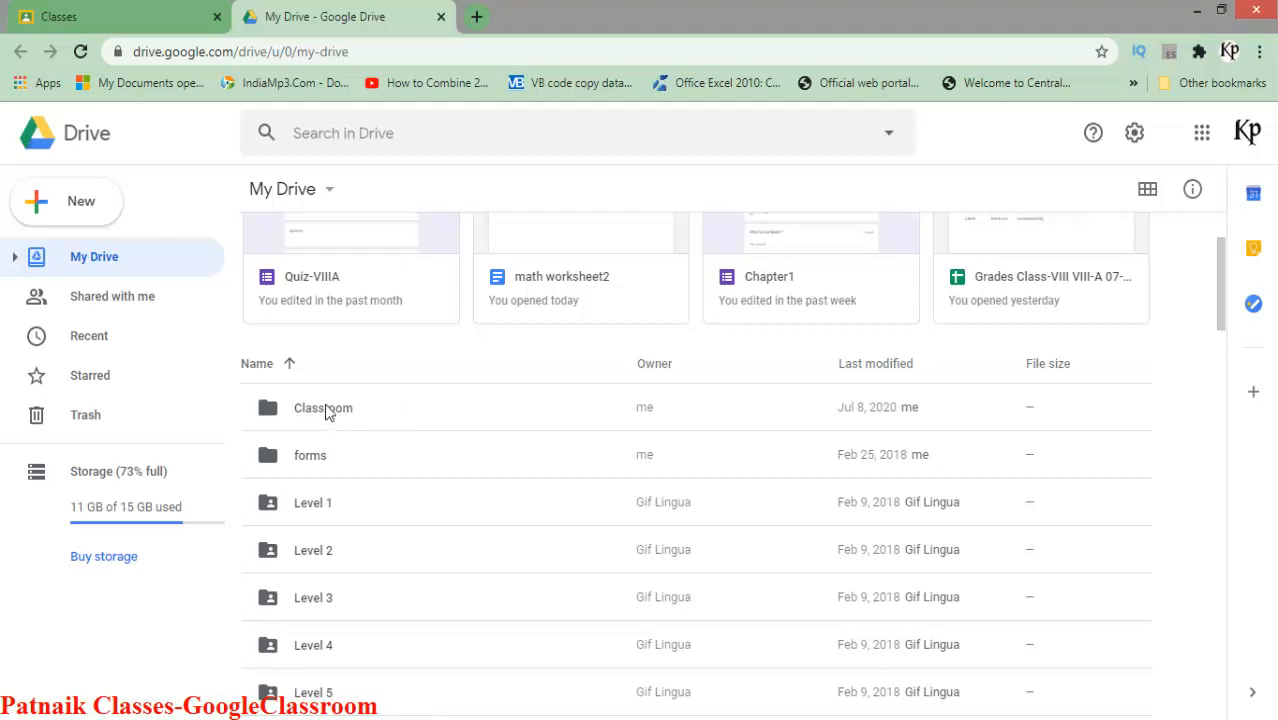
{"action": "double_click", "coordinate": [327, 408]}
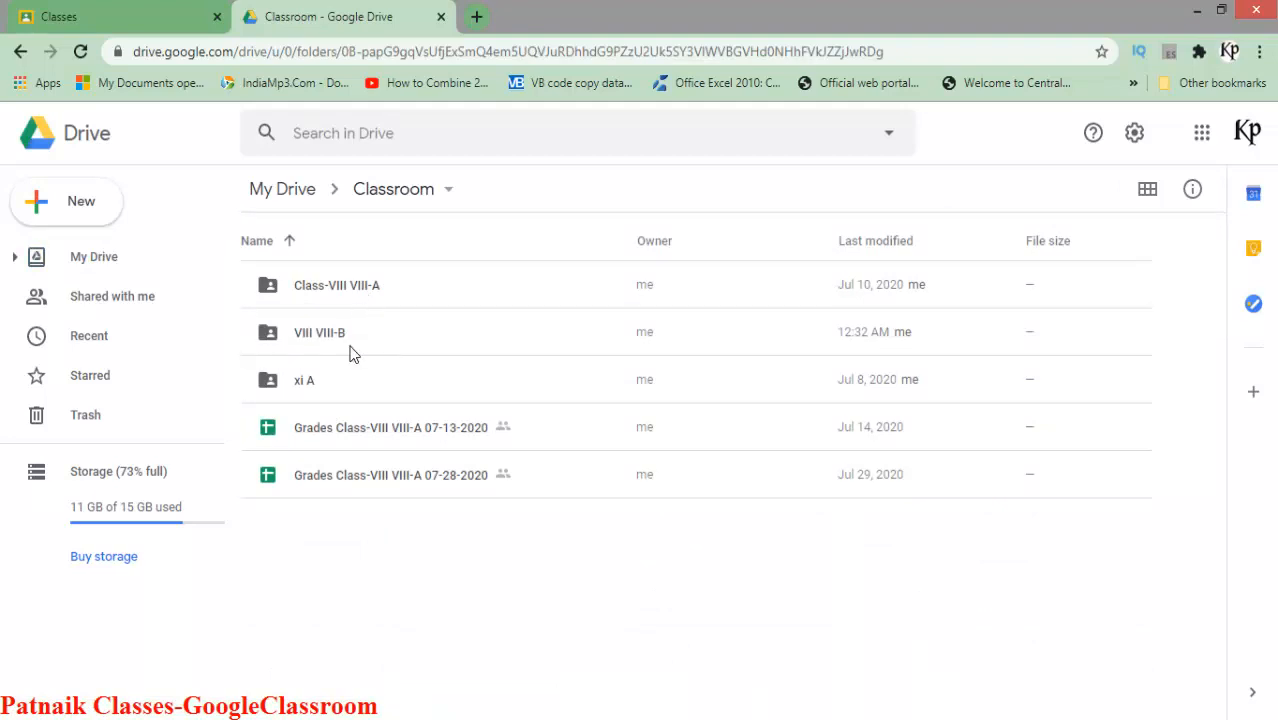
{"action": "double_click", "coordinate": [354, 288]}
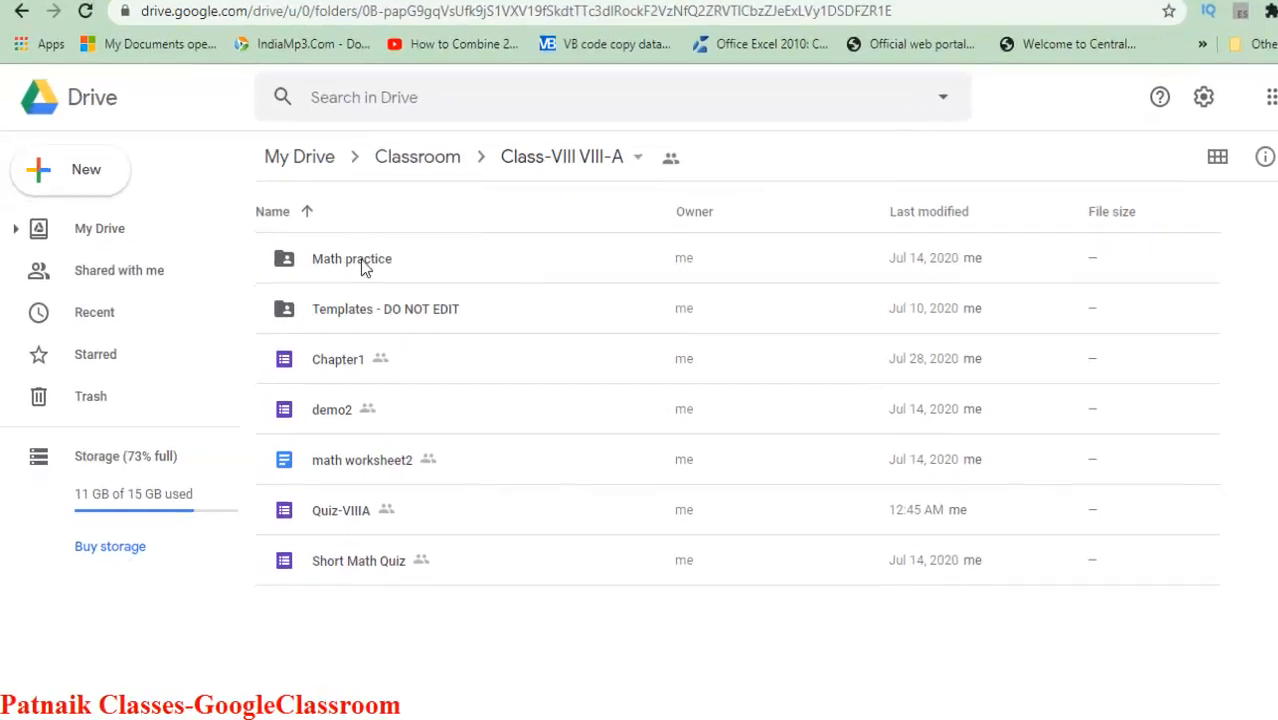
{"action": "right_click", "coordinate": [435, 639]}
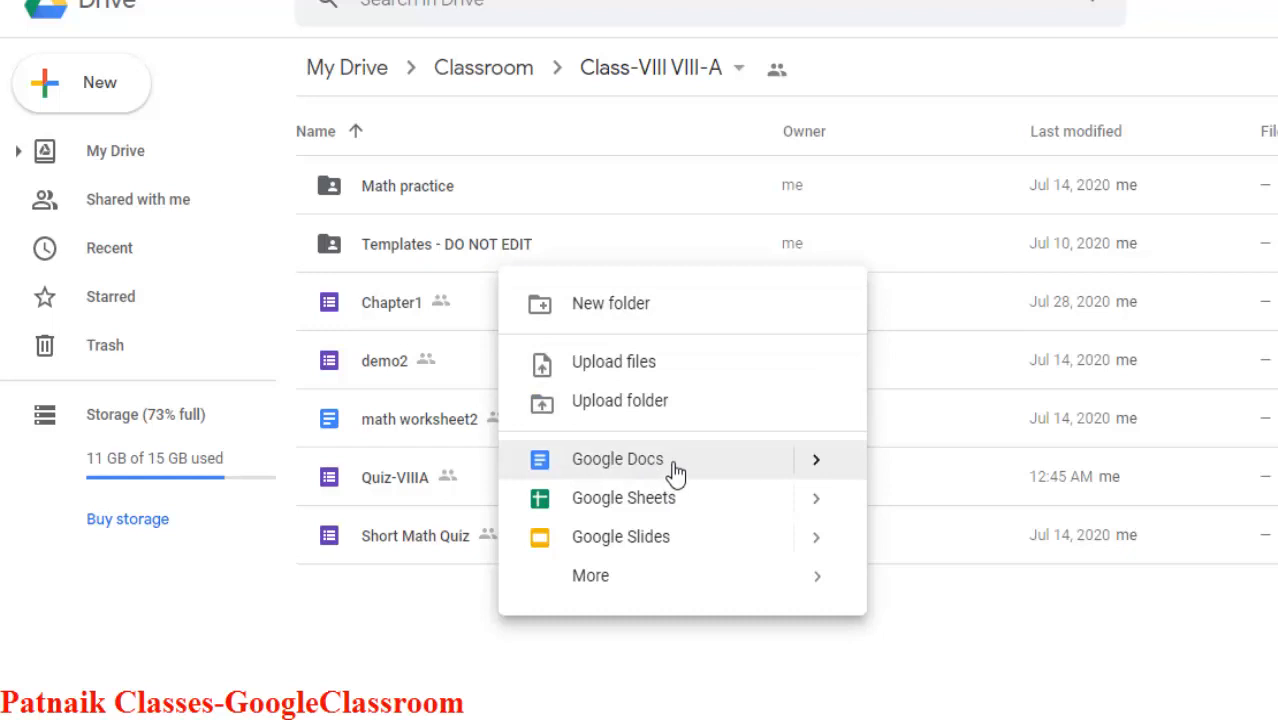
{"action": "mouse_move", "coordinate": [619, 585]}
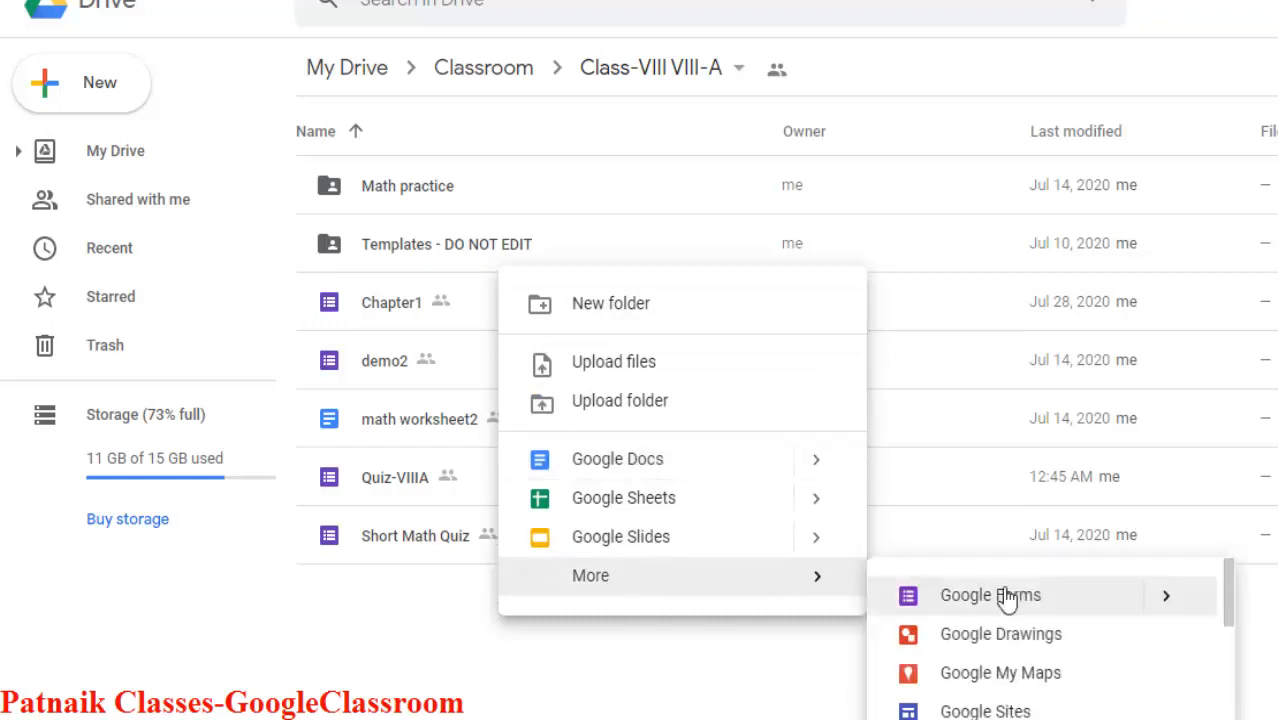
{"action": "mouse_move", "coordinate": [1168, 600]}
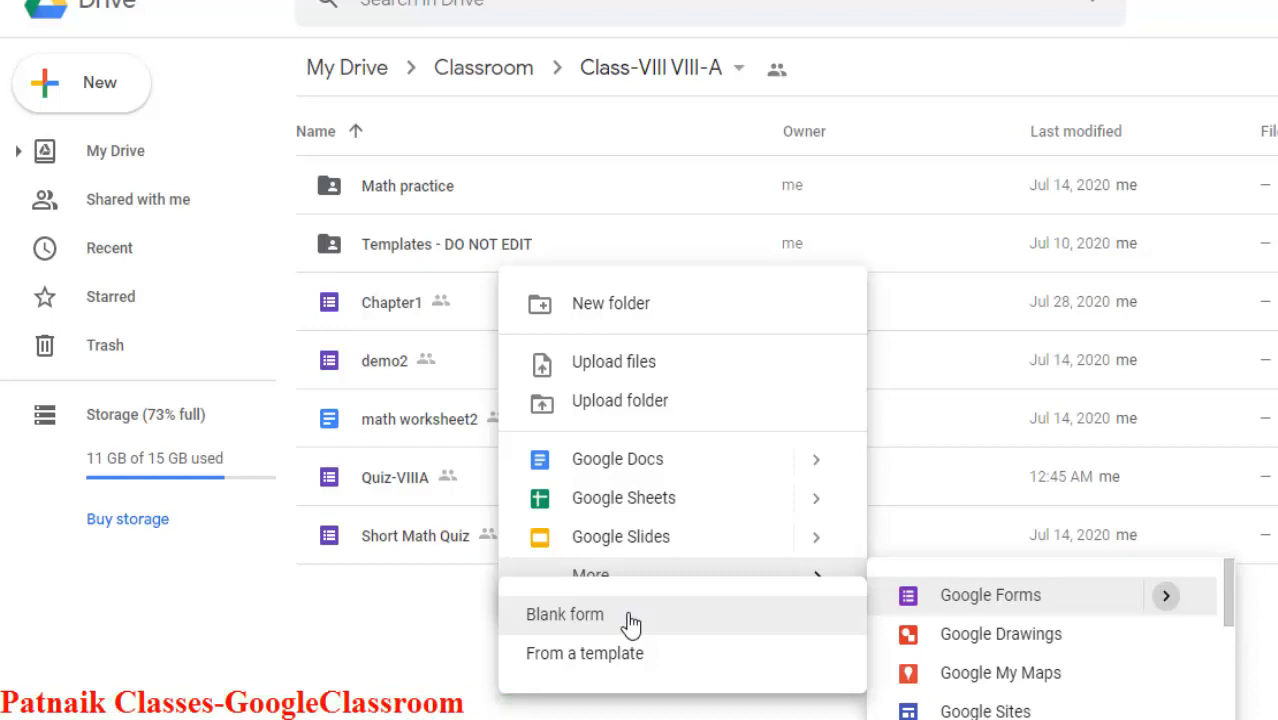
{"action": "left_click", "coordinate": [386, 640]}
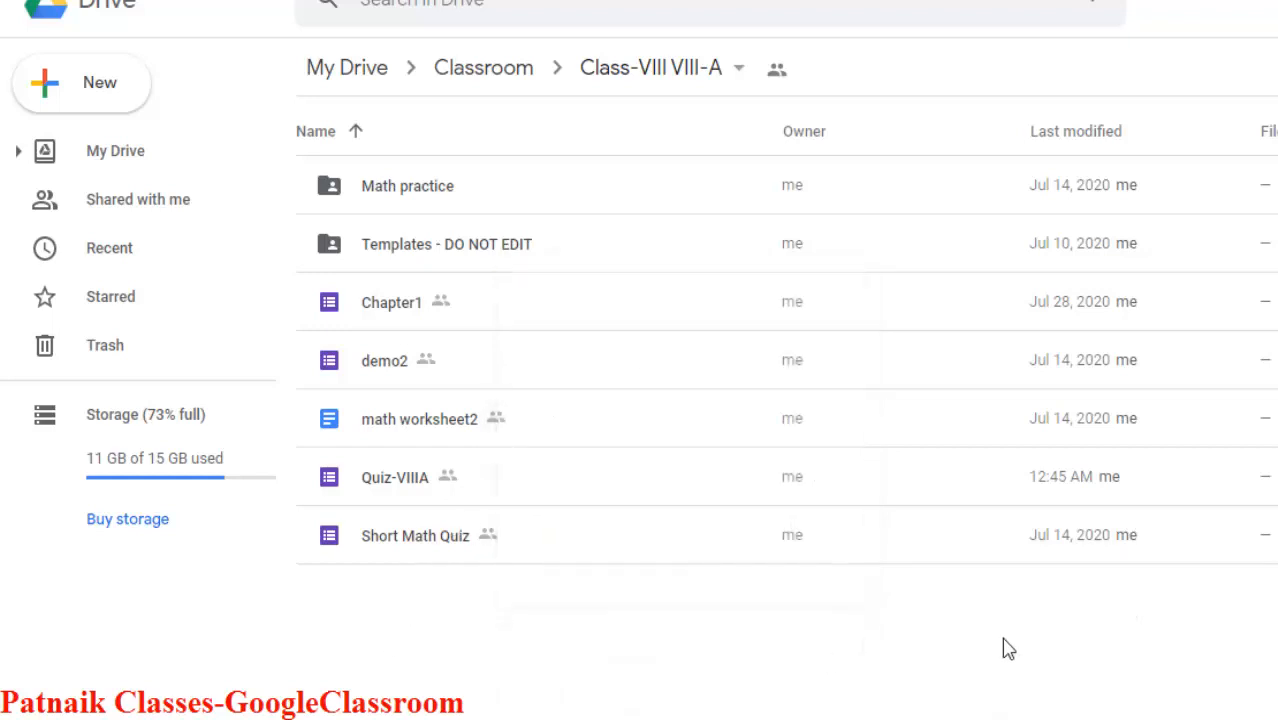
- Make a copy of the Quiz-VIIIA form in the Class-VIII VIII-A folder
{"action": "left_click", "coordinate": [411, 480]}
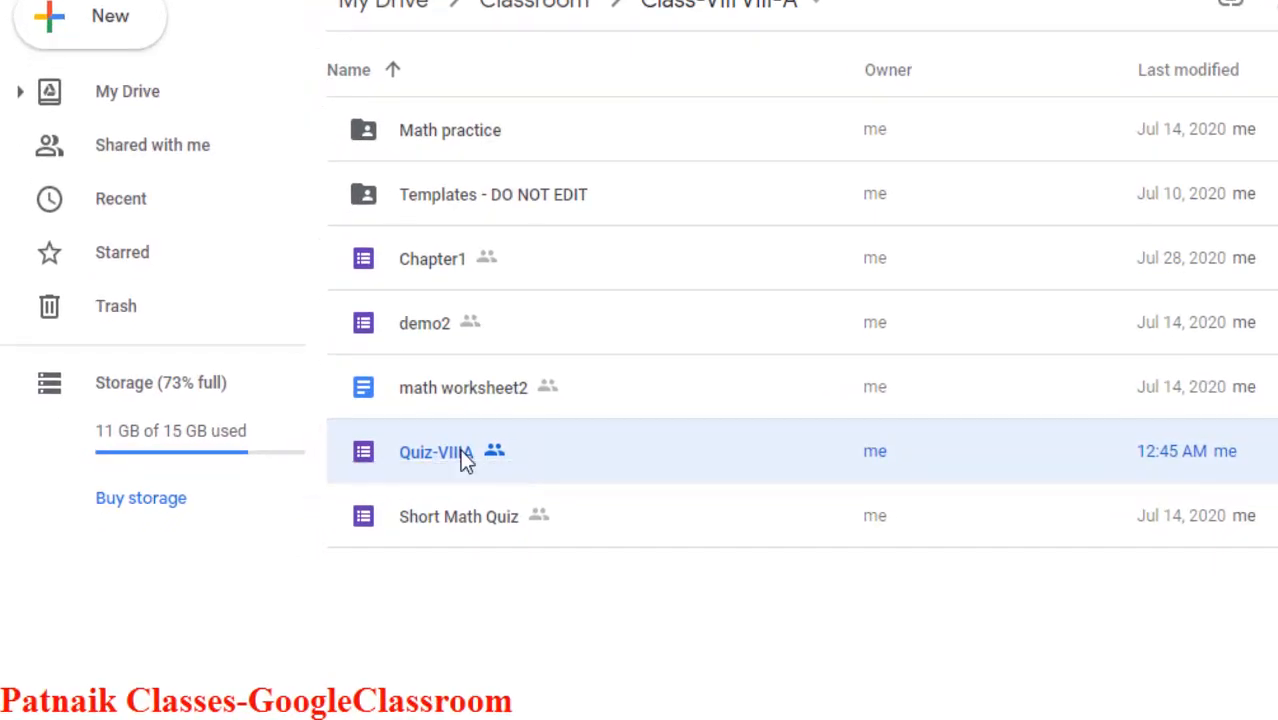
{"action": "right_click", "coordinate": [460, 450]}
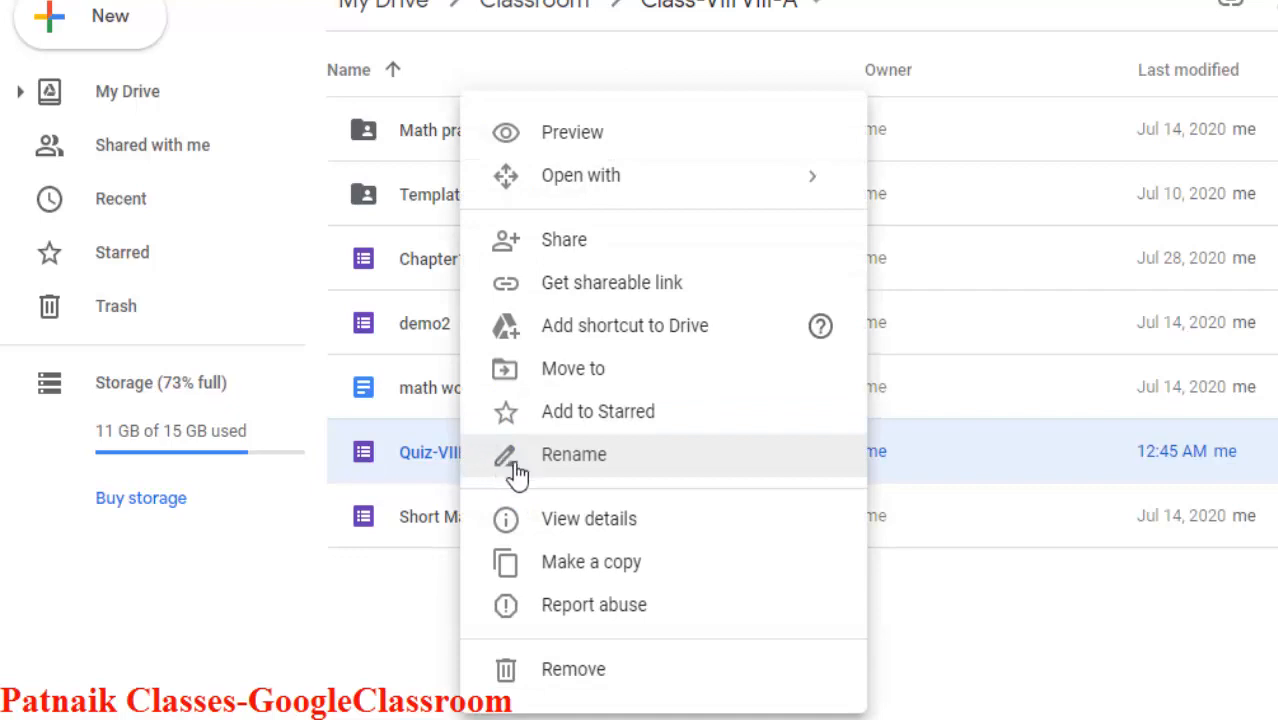
{"action": "left_click", "coordinate": [588, 565]}
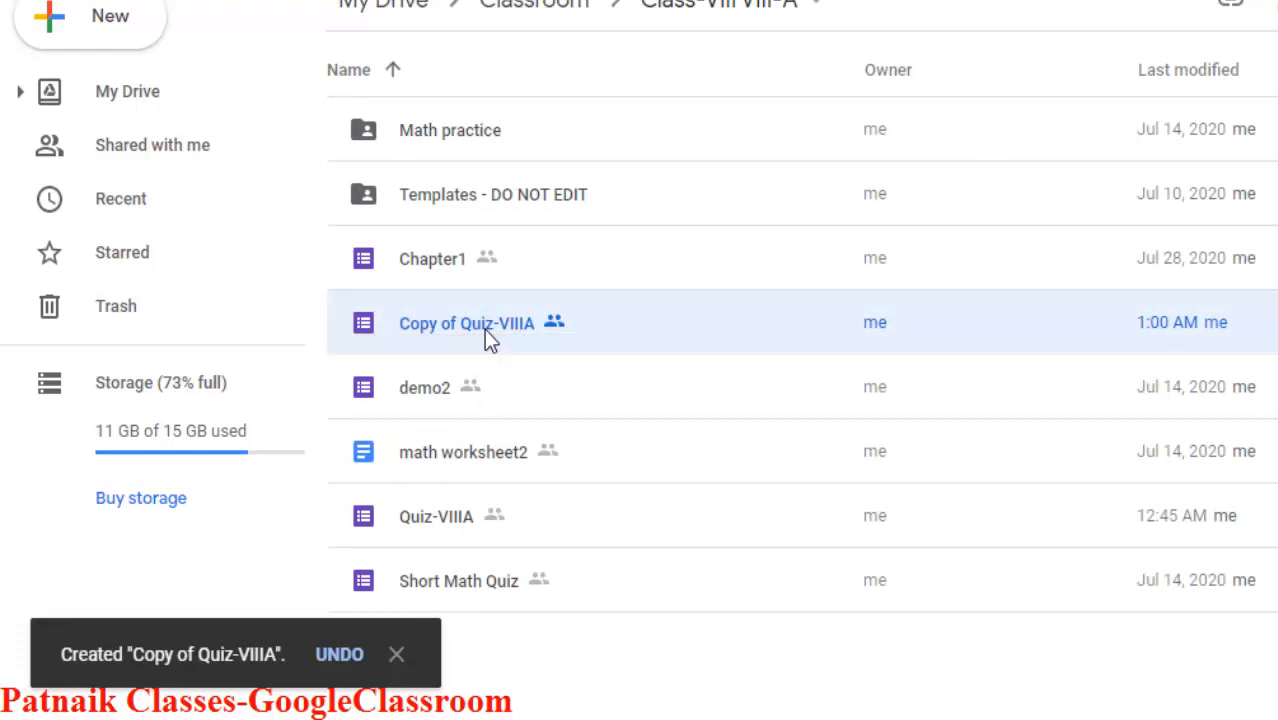
- Rename the copied quiz form as Quiz-VIIIB
{"action": "right_click", "coordinate": [484, 328]}
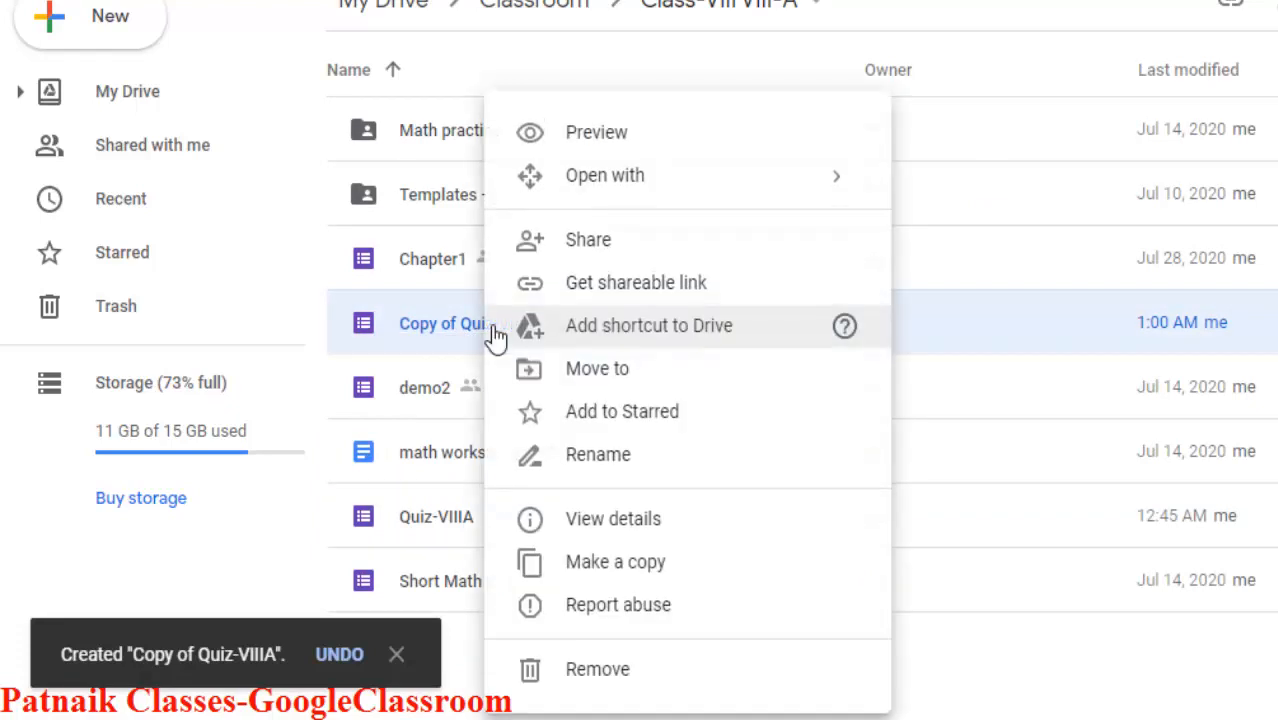
{"action": "left_click", "coordinate": [577, 462]}
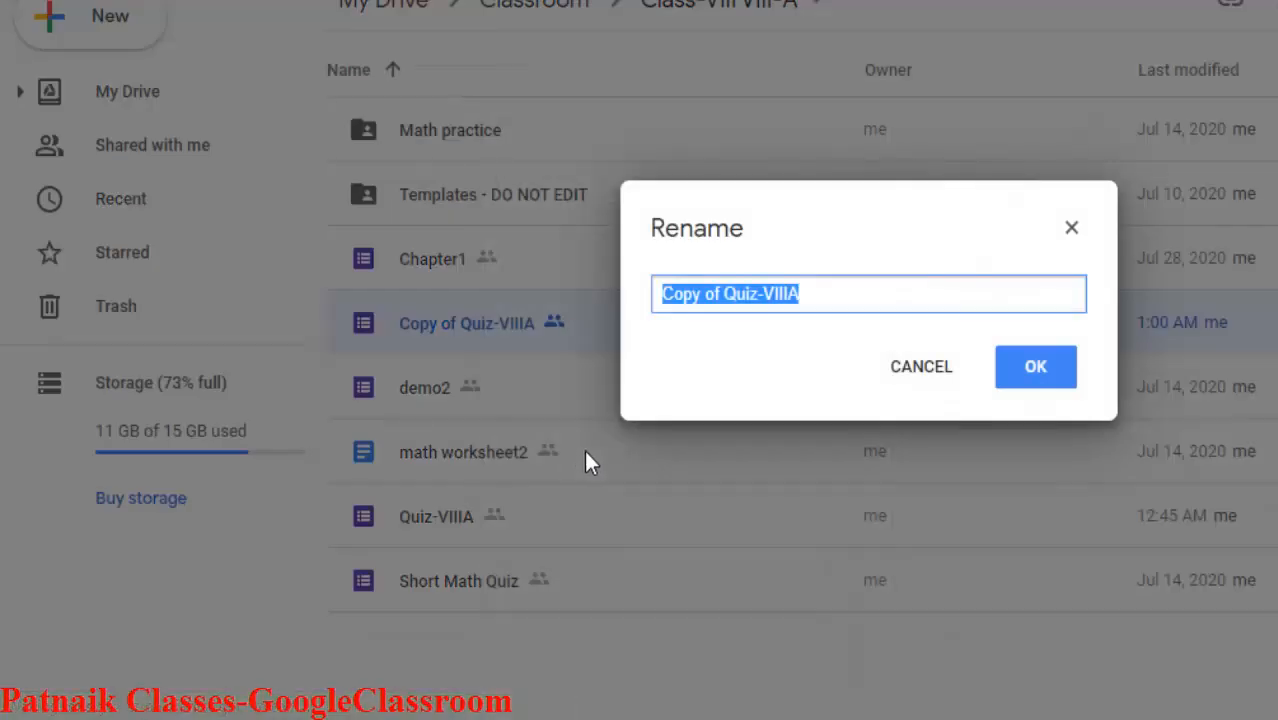
{"action": "key", "text": "Right"}
{"action": "key", "text": "BackSpace"}
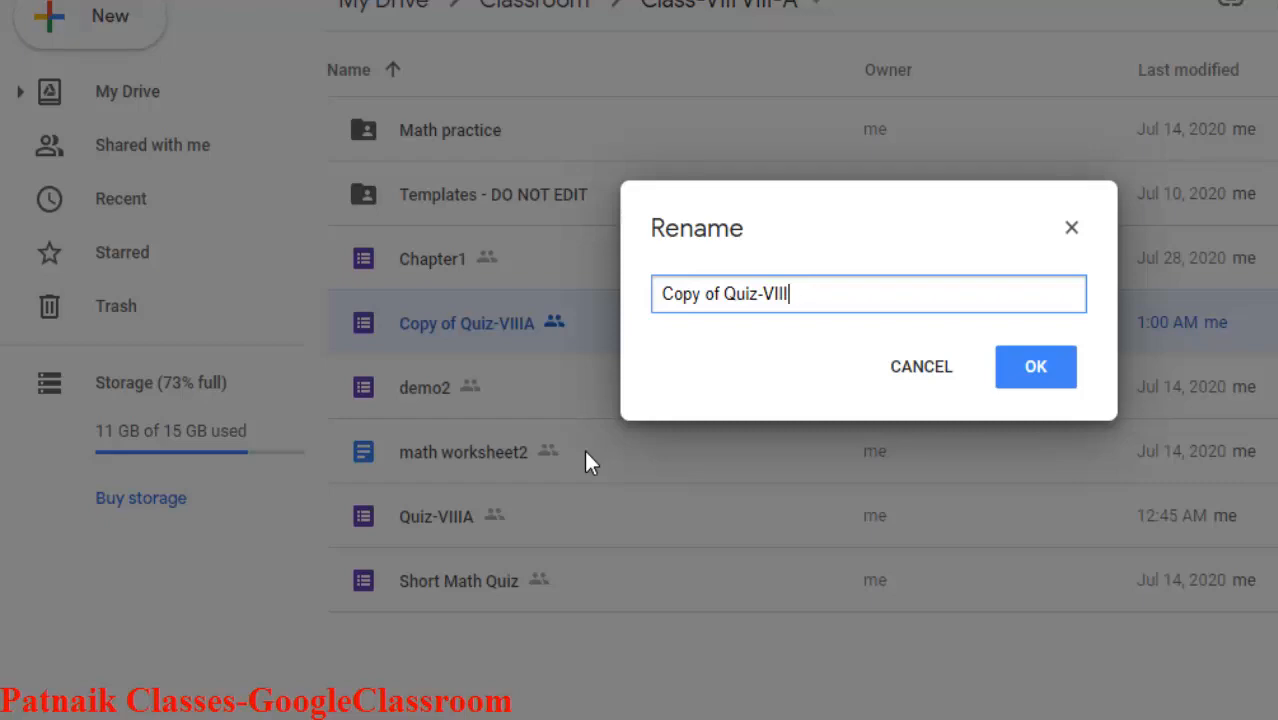
{"action": "type", "text": "b"}
{"action": "key", "text": "BackSpace"}
{"action": "key", "text": "BackSpace"}
{"action": "key", "text": "BackSpace"}
{"action": "key", "text": "BackSpace"}
{"action": "key", "text": "BackSpace"}
{"action": "key", "text": "BackSpace"}
{"action": "key", "text": "BackSpace"}
{"action": "key", "text": "BackSpace"}
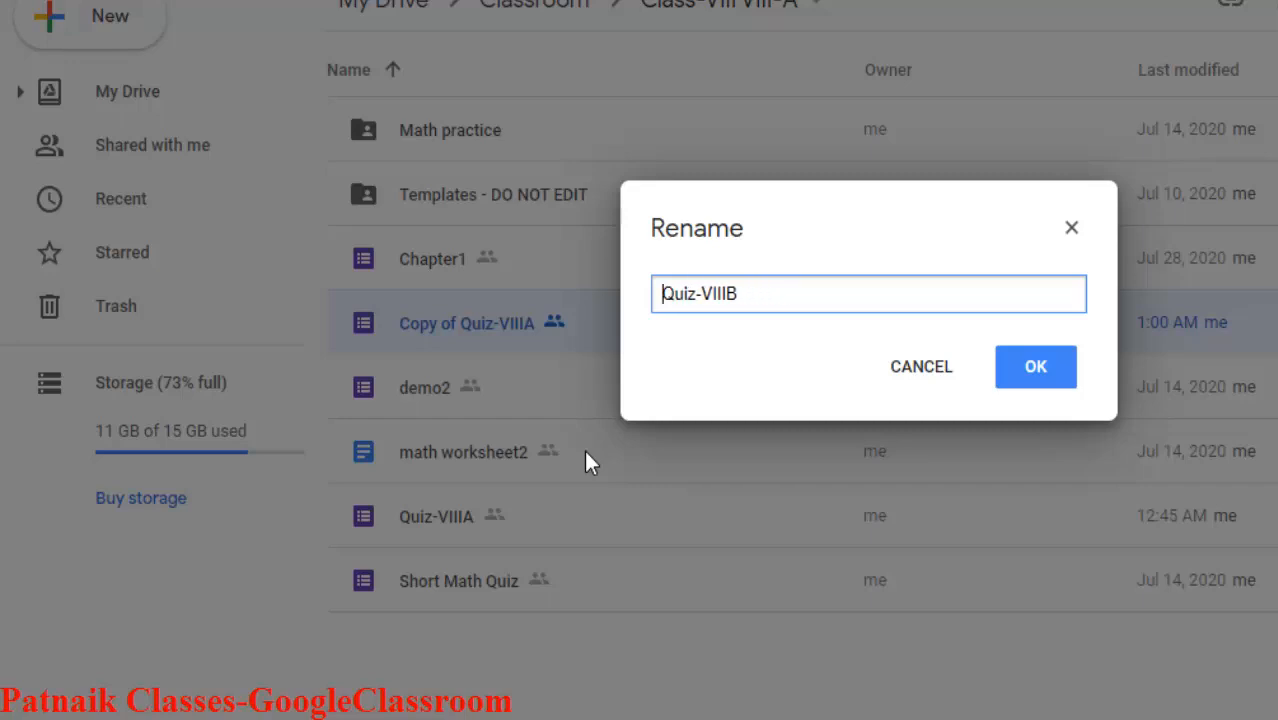
{"action": "left_click", "coordinate": [1005, 372]}
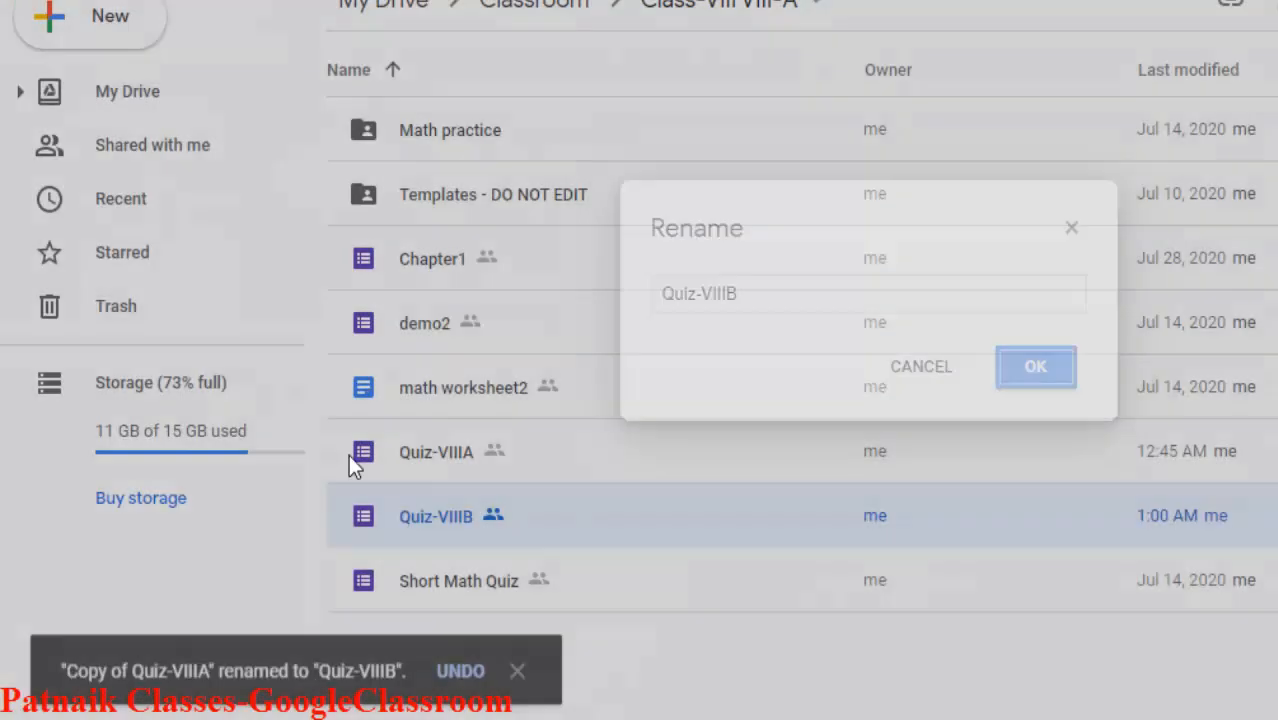
- Move Quiz-VIIIB into the Classroom folder's VIII VIII-B subfolder, accept the access change, and open that subfolder
{"action": "right_click", "coordinate": [451, 517]}
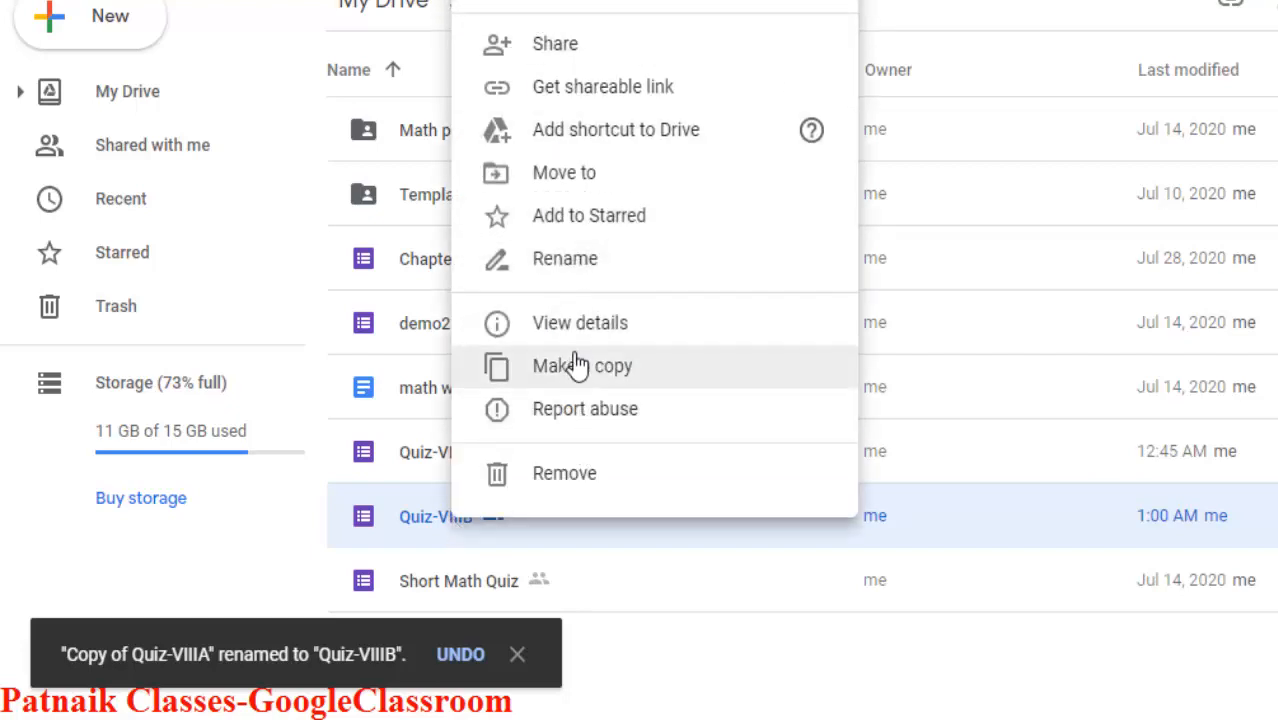
{"action": "left_click", "coordinate": [587, 180]}
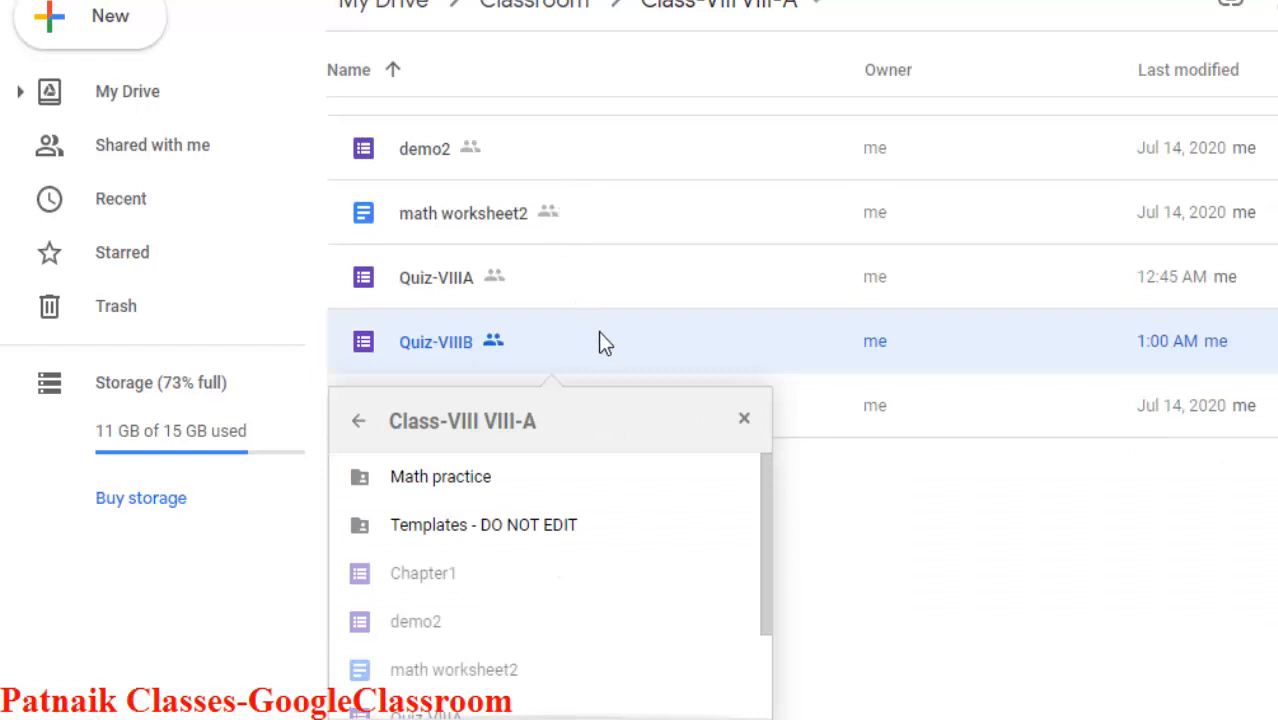
{"action": "scroll", "coordinate": [600, 452], "scroll_direction": "down", "scroll_amount": 3}
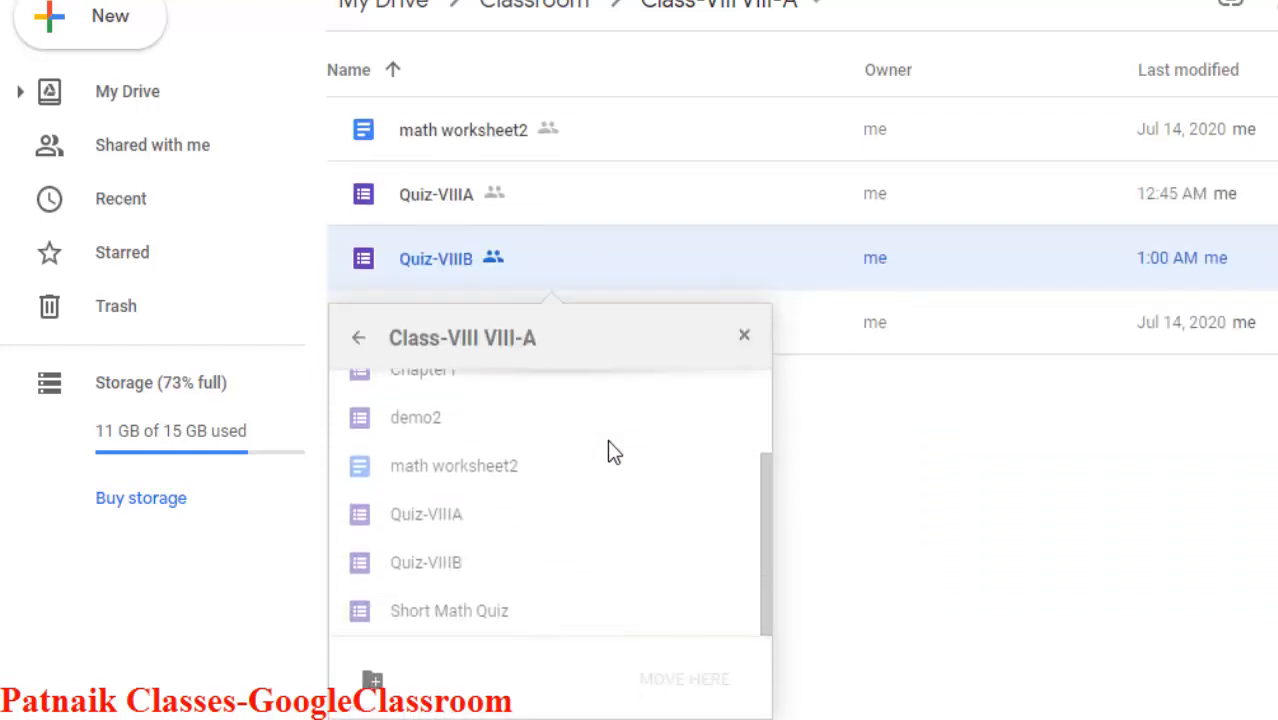
{"action": "scroll", "coordinate": [618, 488], "scroll_direction": "up", "scroll_amount": 3}
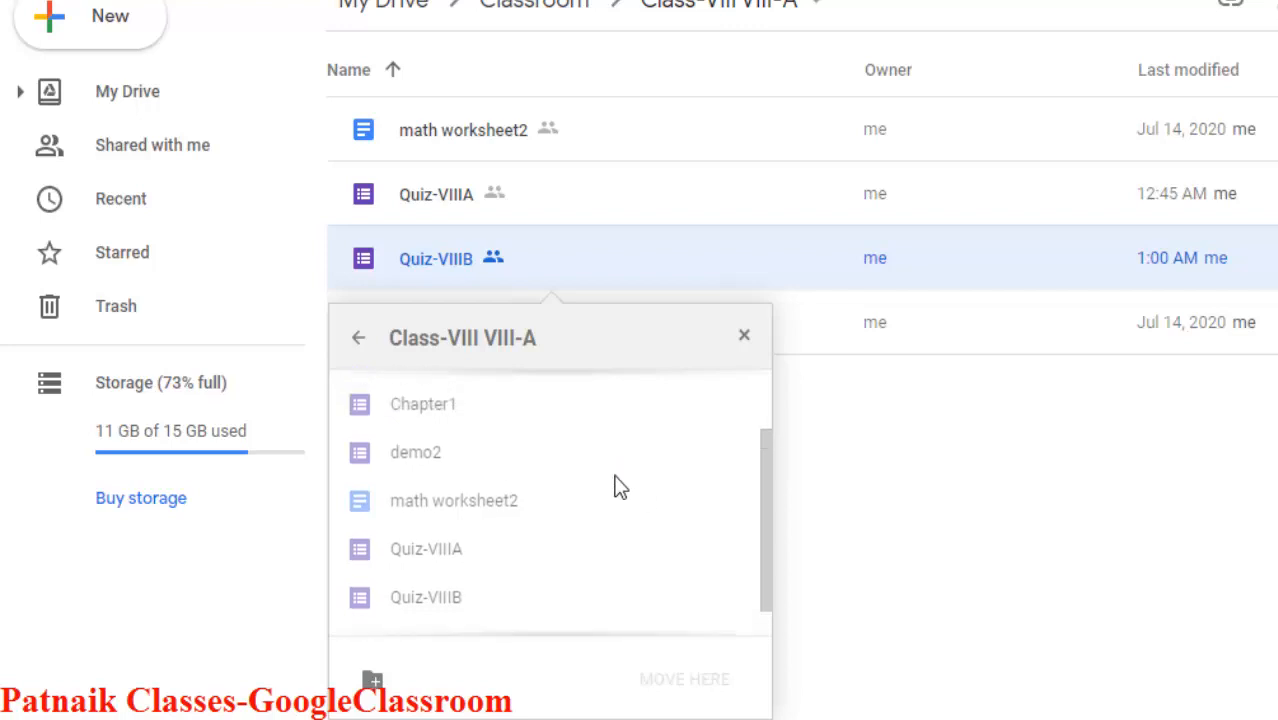
{"action": "left_click", "coordinate": [358, 337]}
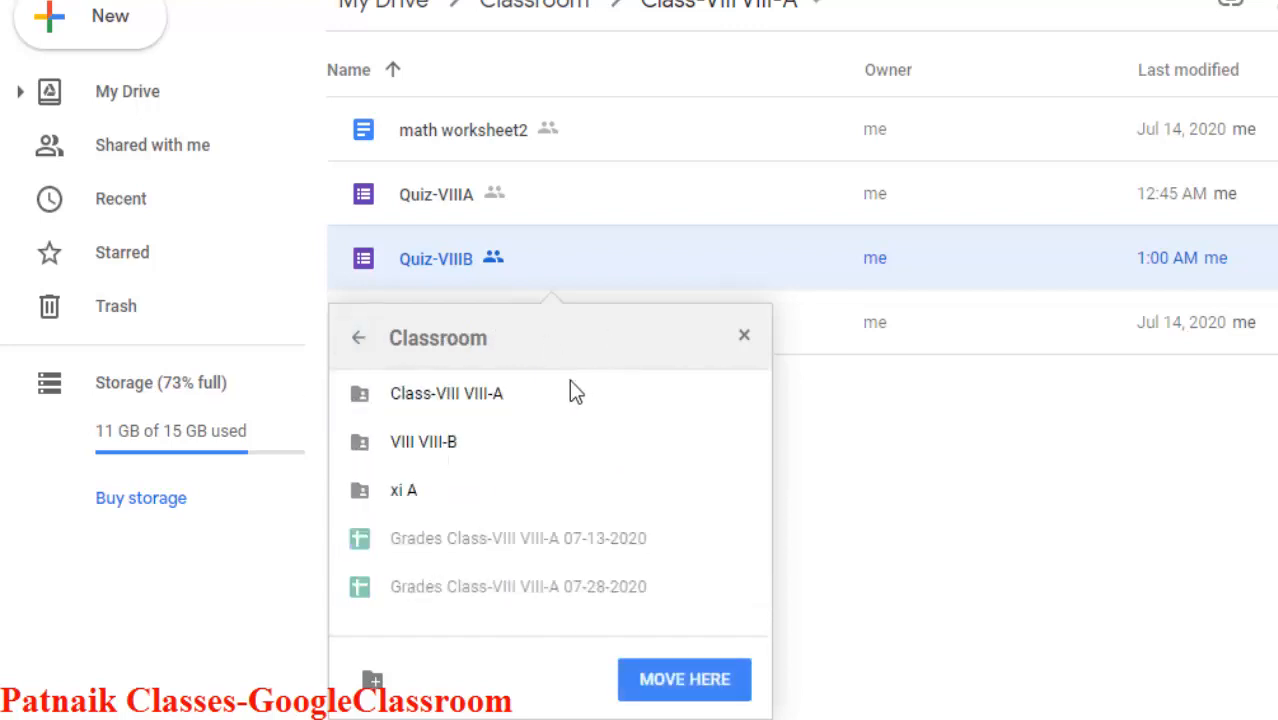
{"action": "left_click", "coordinate": [428, 442]}
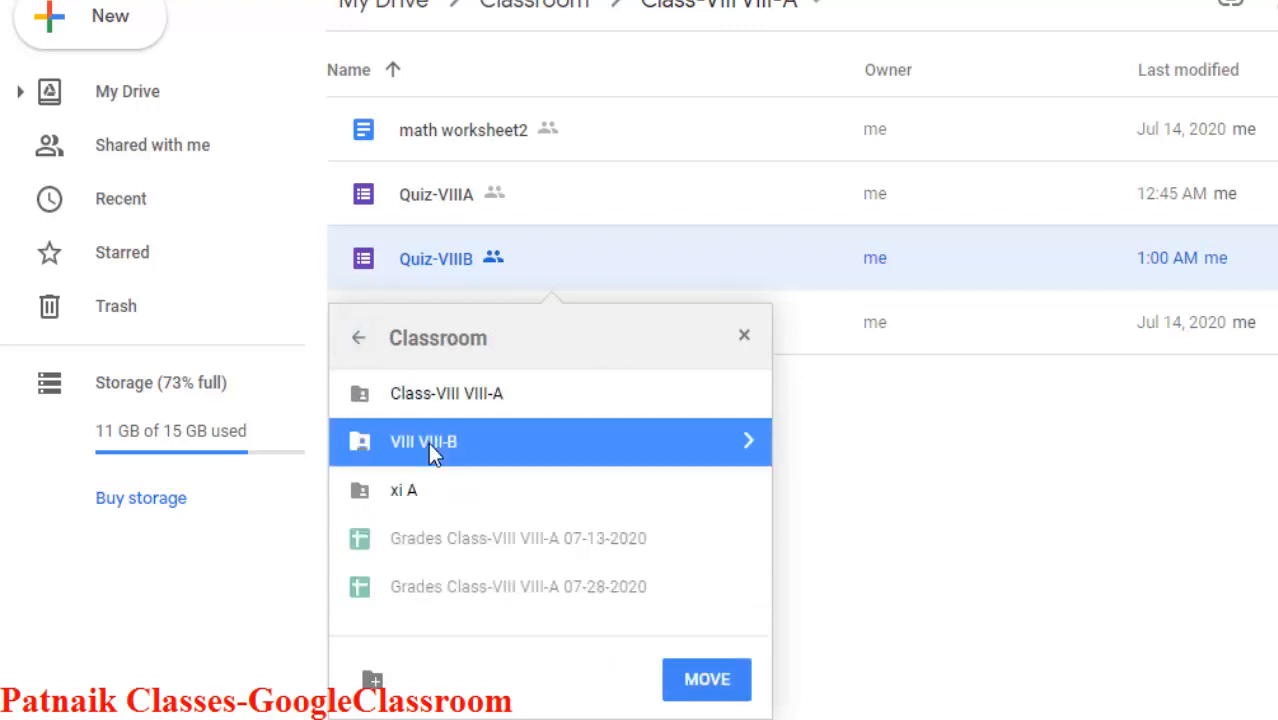
{"action": "double_click", "coordinate": [428, 442]}
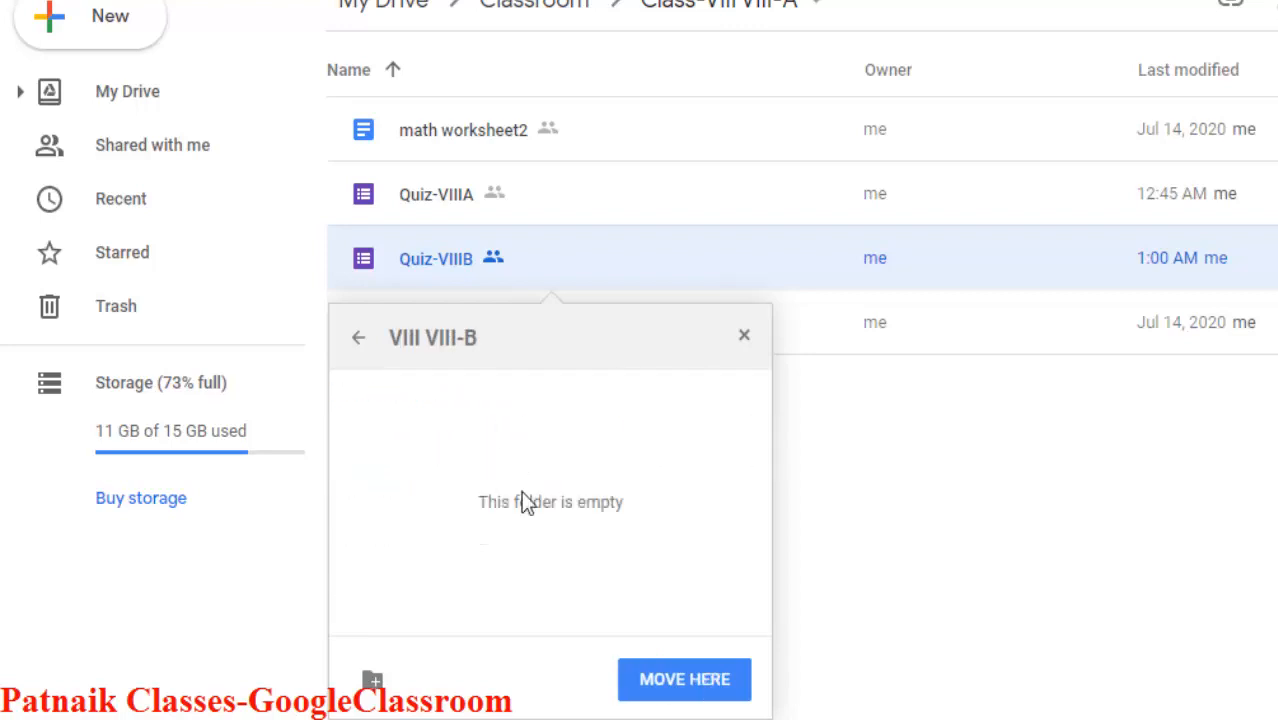
{"action": "left_click", "coordinate": [690, 682]}
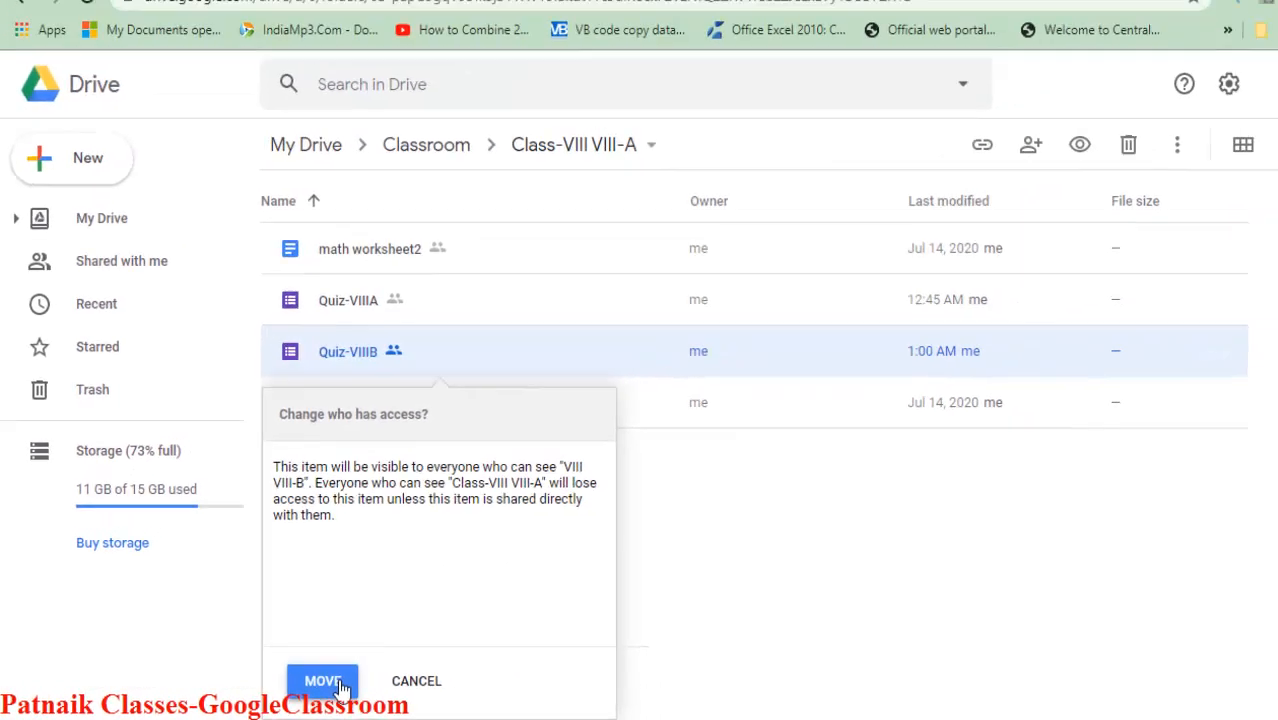
{"action": "left_click", "coordinate": [338, 683]}
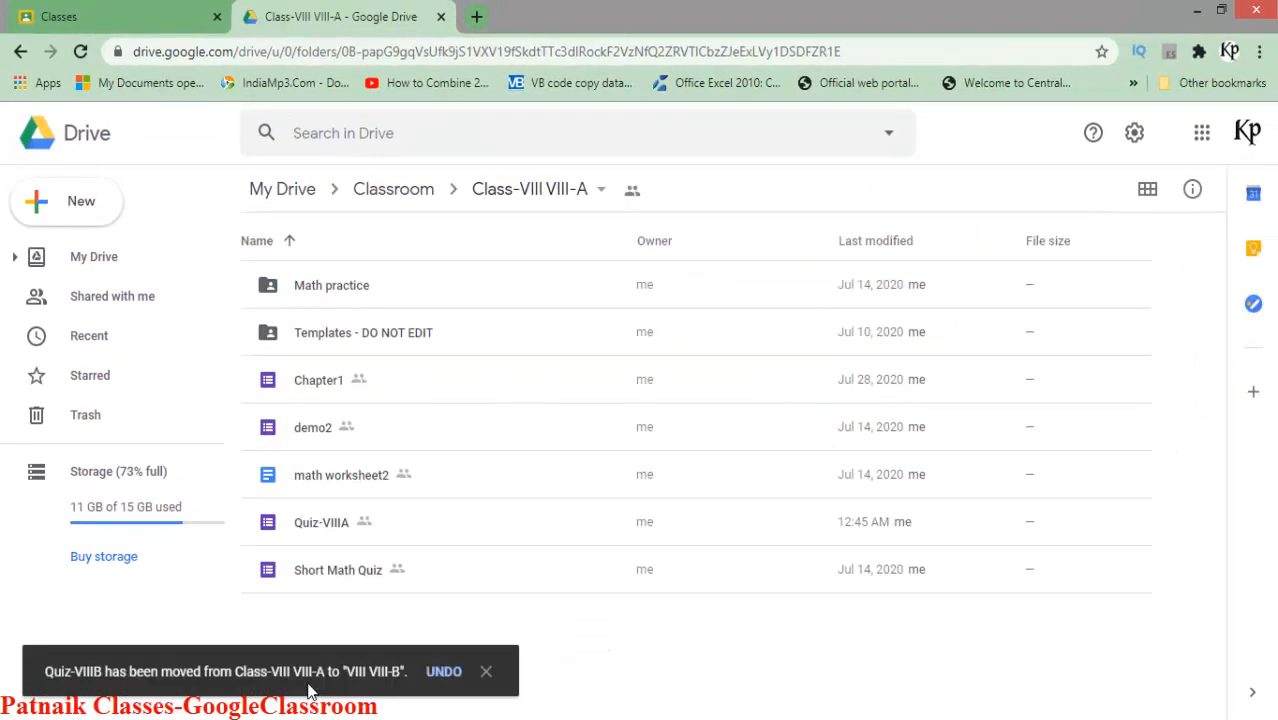
{"action": "left_click", "coordinate": [410, 200]}
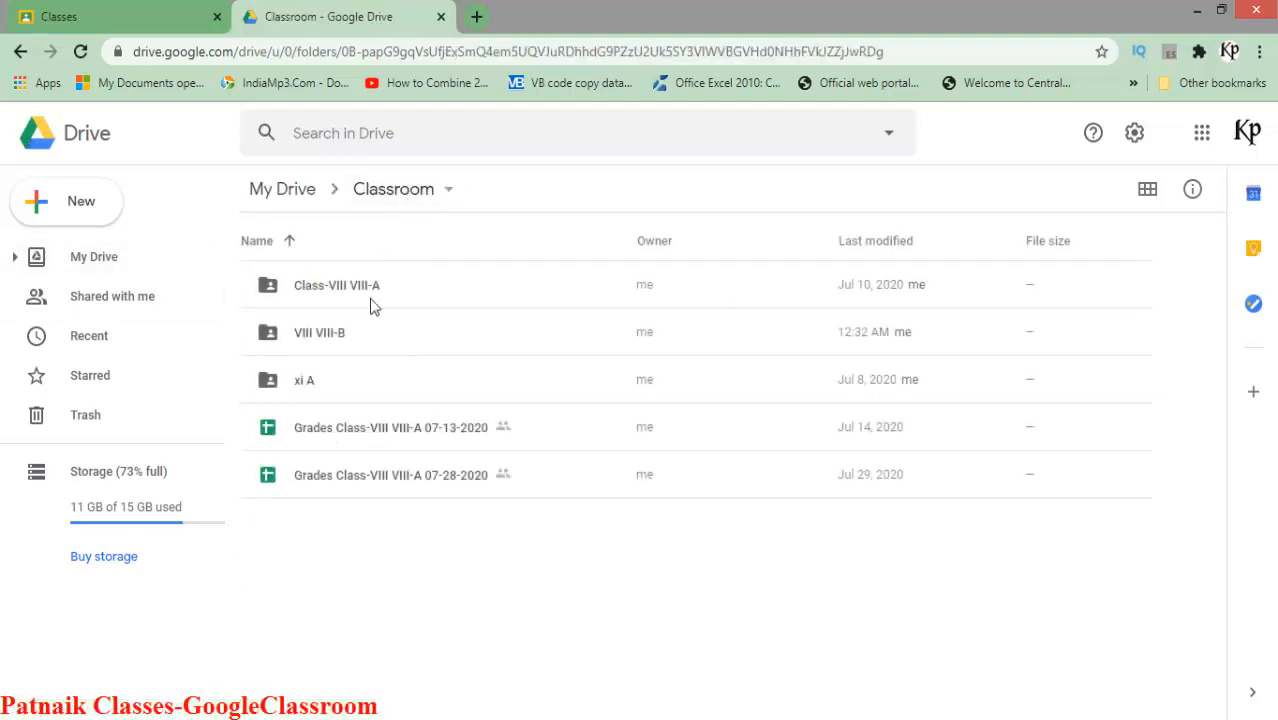
{"action": "double_click", "coordinate": [322, 340]}
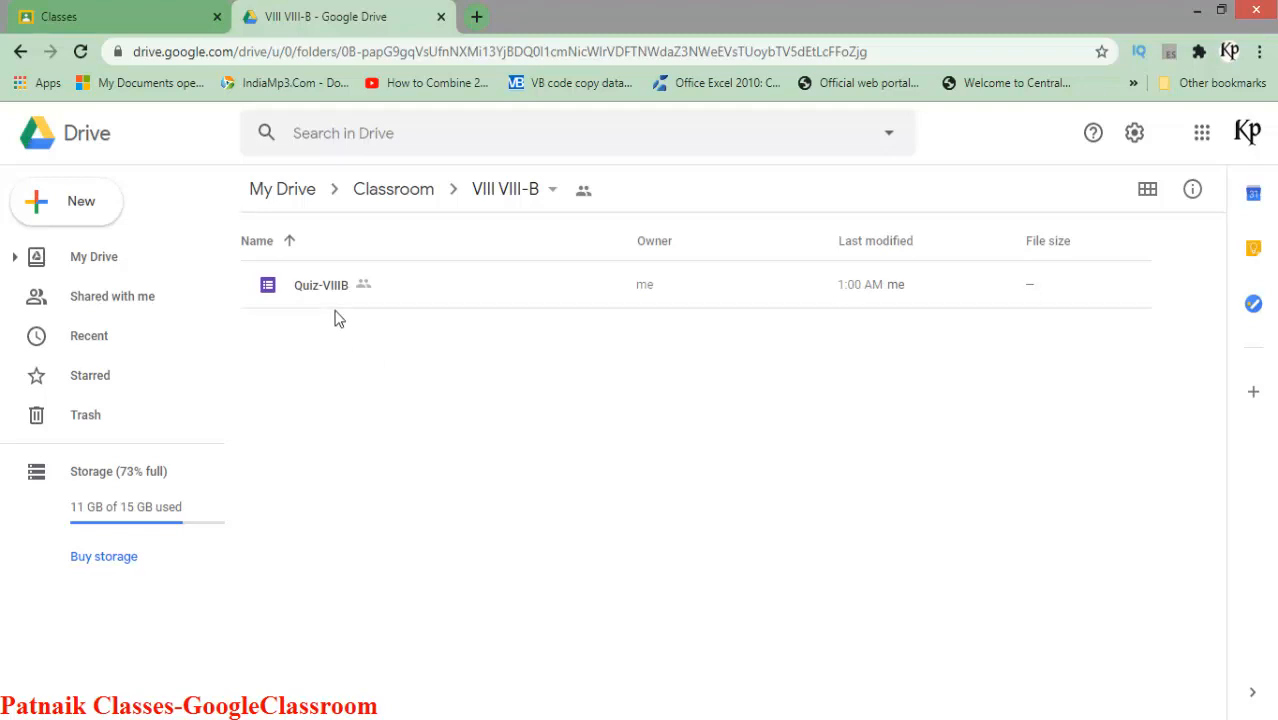
- Switch to Google Classroom and create an assignment titled Gen-Quiz in the classwork of Class-VIII VIII-A
{"action": "left_click", "coordinate": [116, 14]}
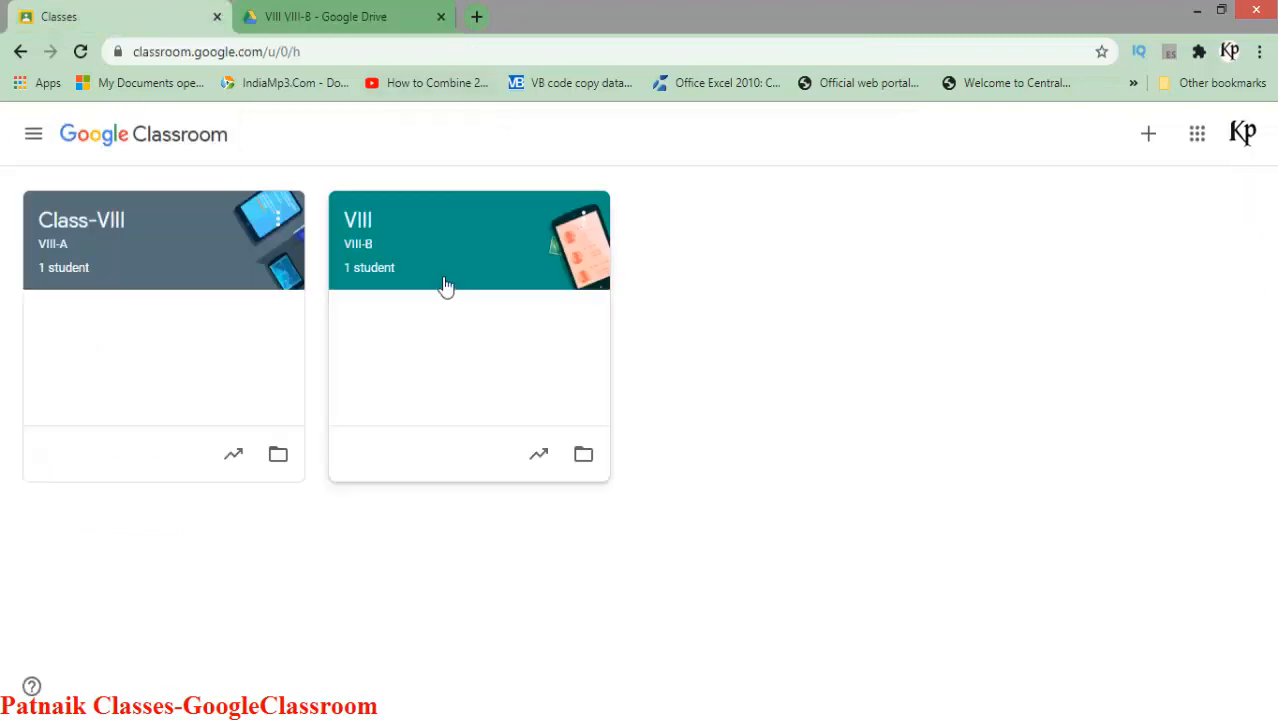
{"action": "left_click", "coordinate": [110, 258]}
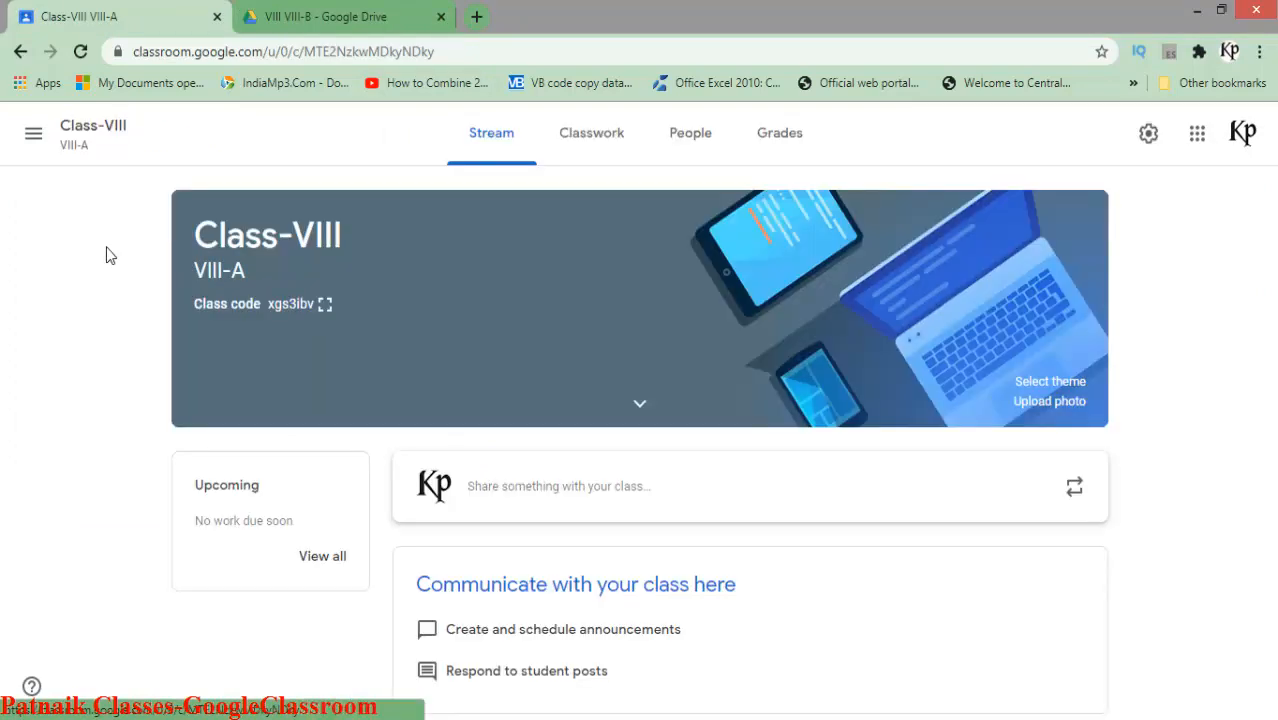
{"action": "left_click", "coordinate": [626, 144]}
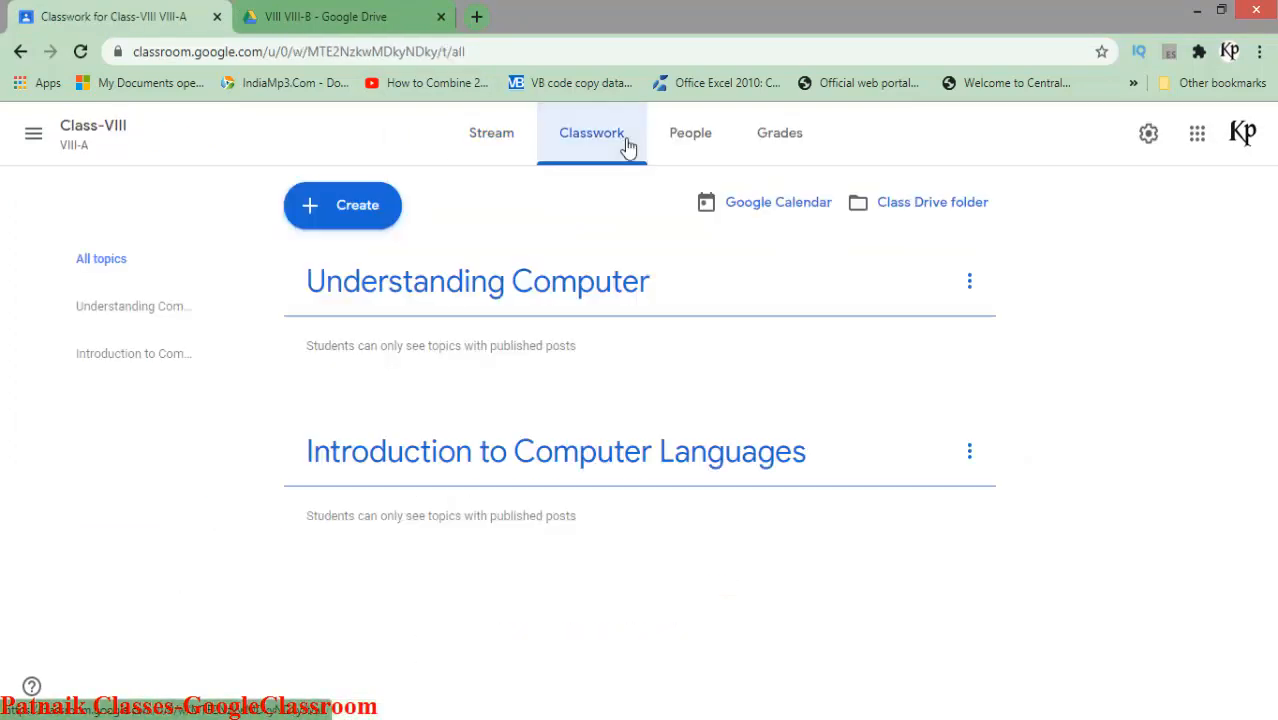
{"action": "left_click", "coordinate": [386, 222]}
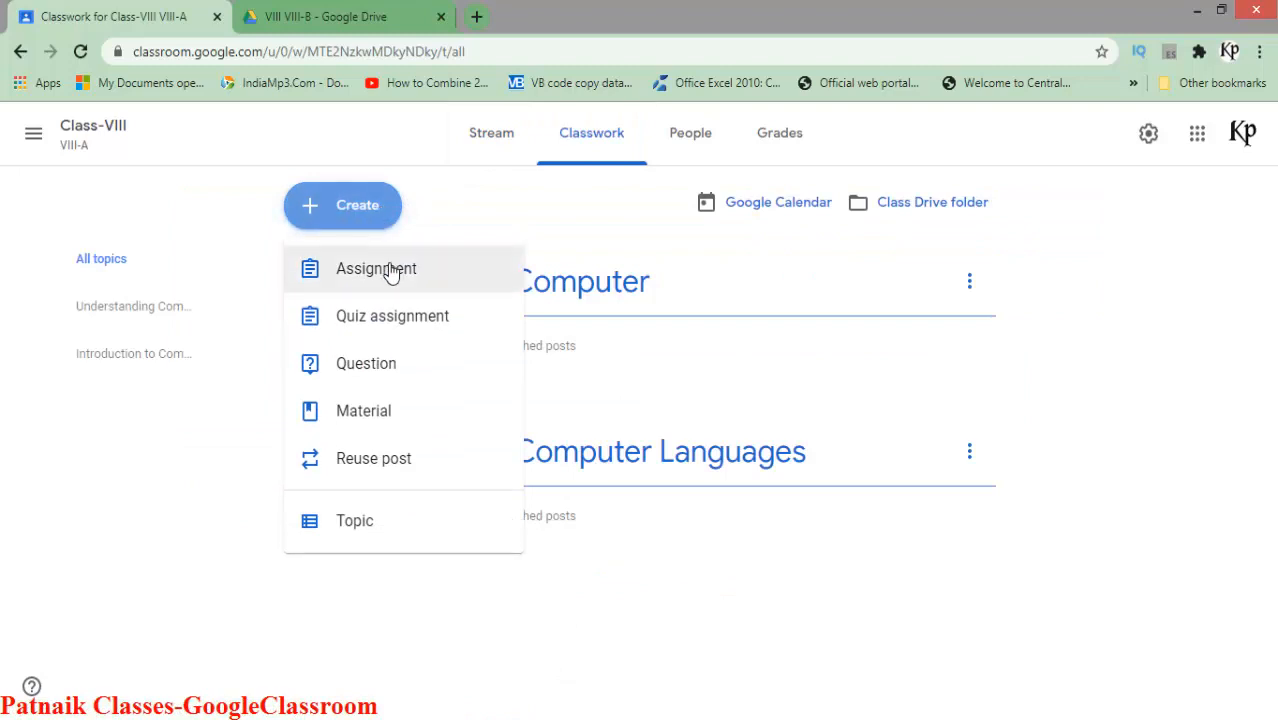
{"action": "left_click", "coordinate": [386, 268]}
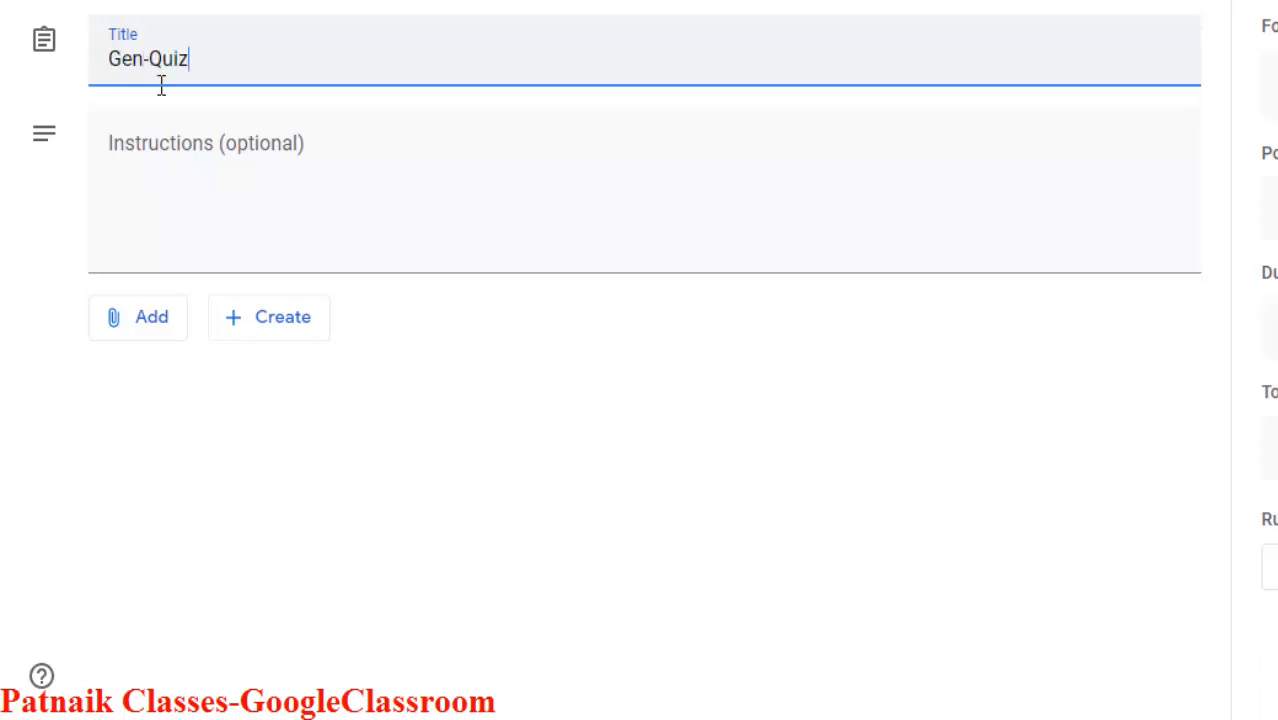
- Attach Quiz-VIIIA from the Drive folder Classroom > Class-VIII VIII-A to the Gen-Quiz assignment and assign it
{"action": "left_click", "coordinate": [164, 338]}
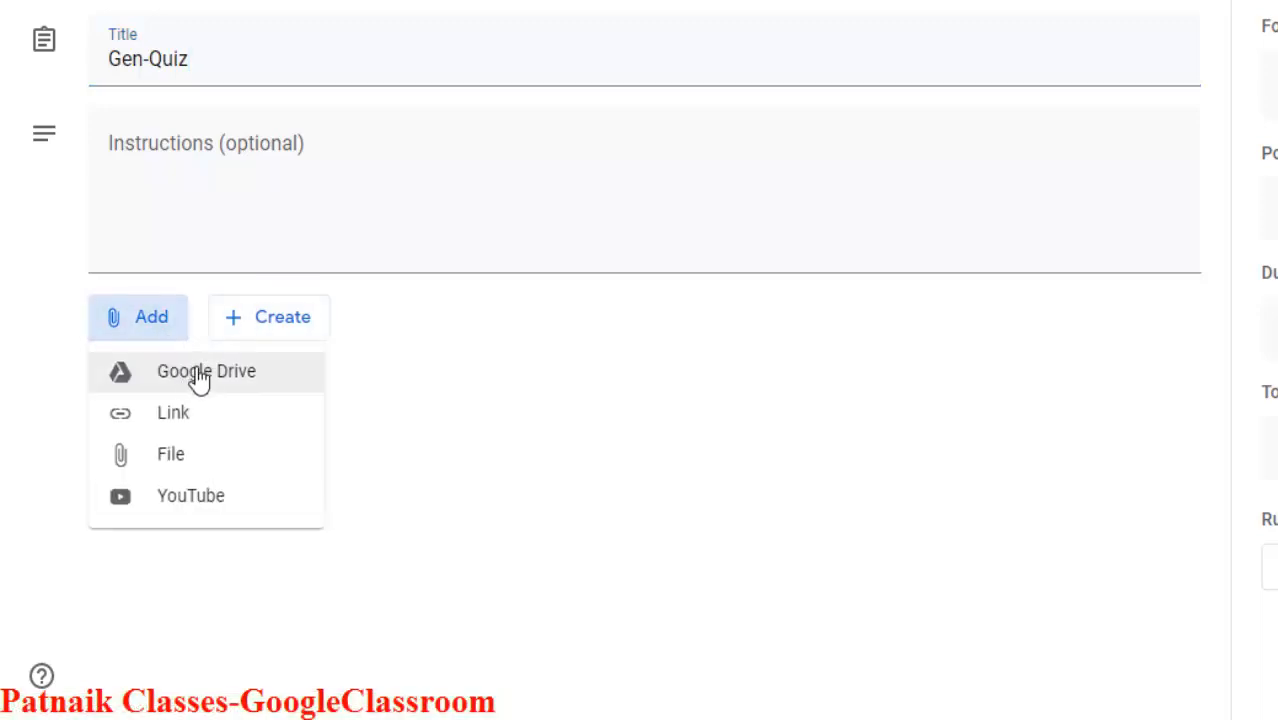
{"action": "left_click", "coordinate": [199, 380]}
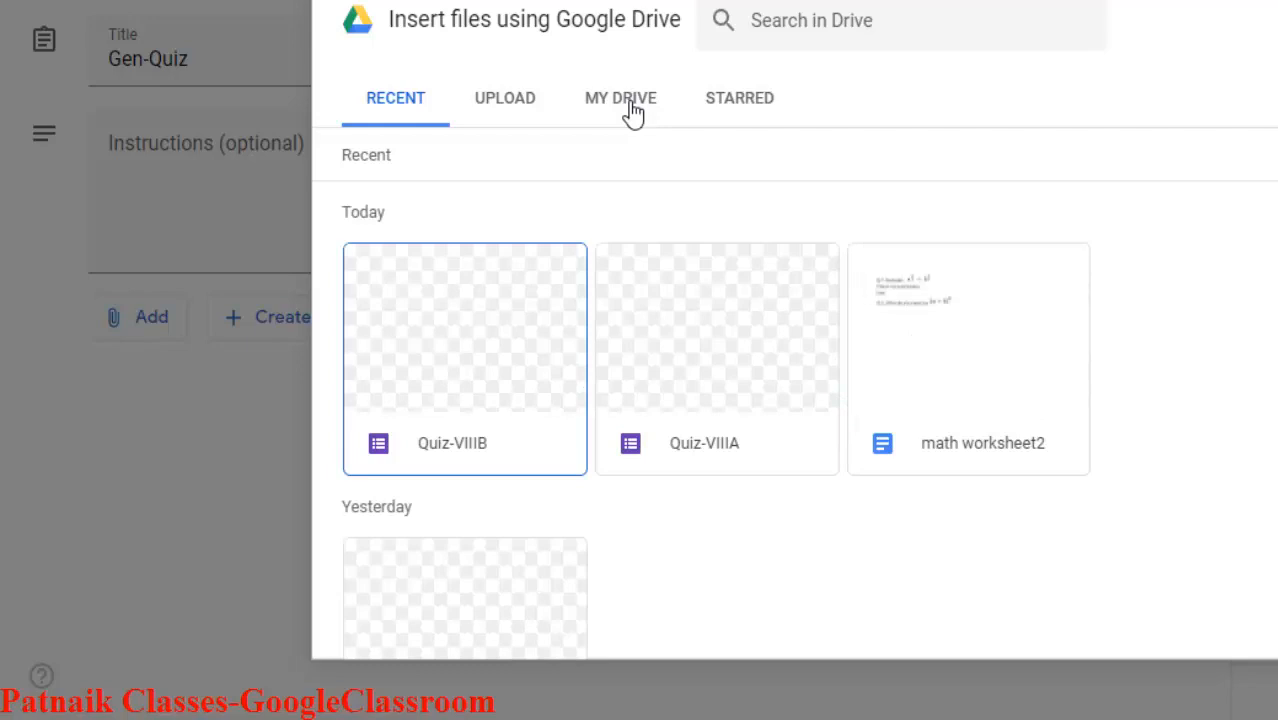
{"action": "left_click", "coordinate": [631, 104]}
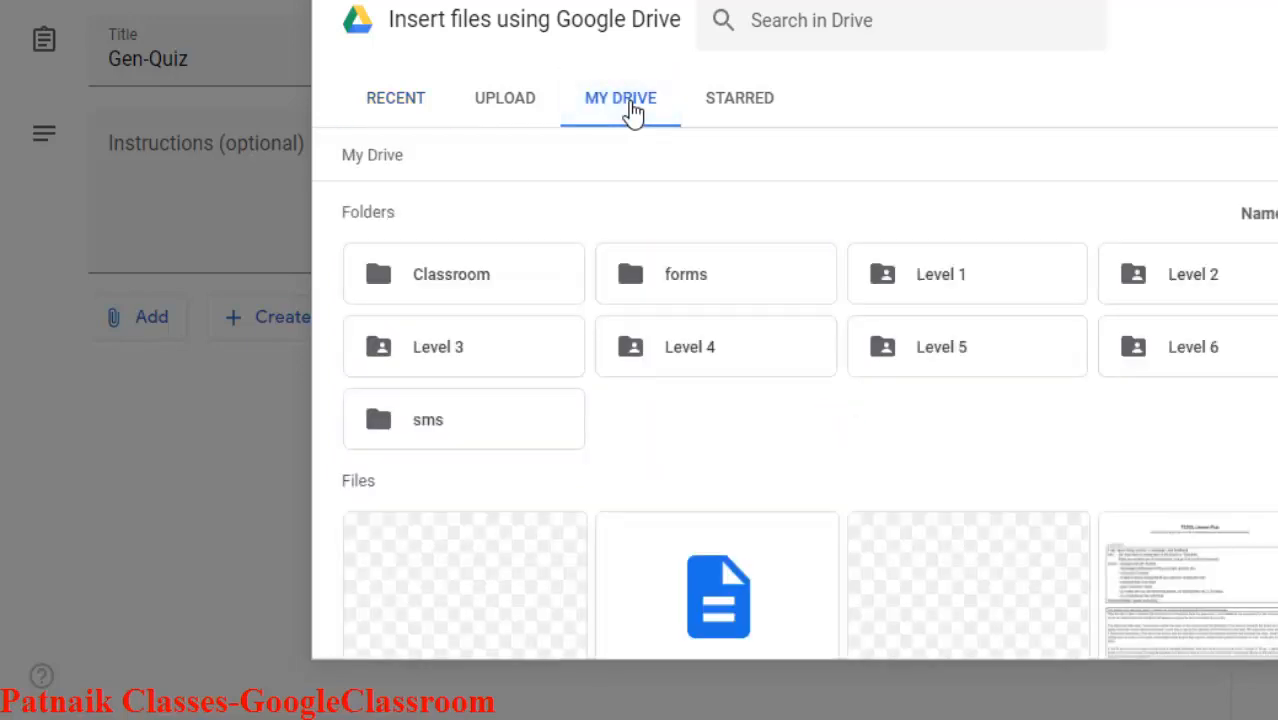
{"action": "double_click", "coordinate": [416, 274]}
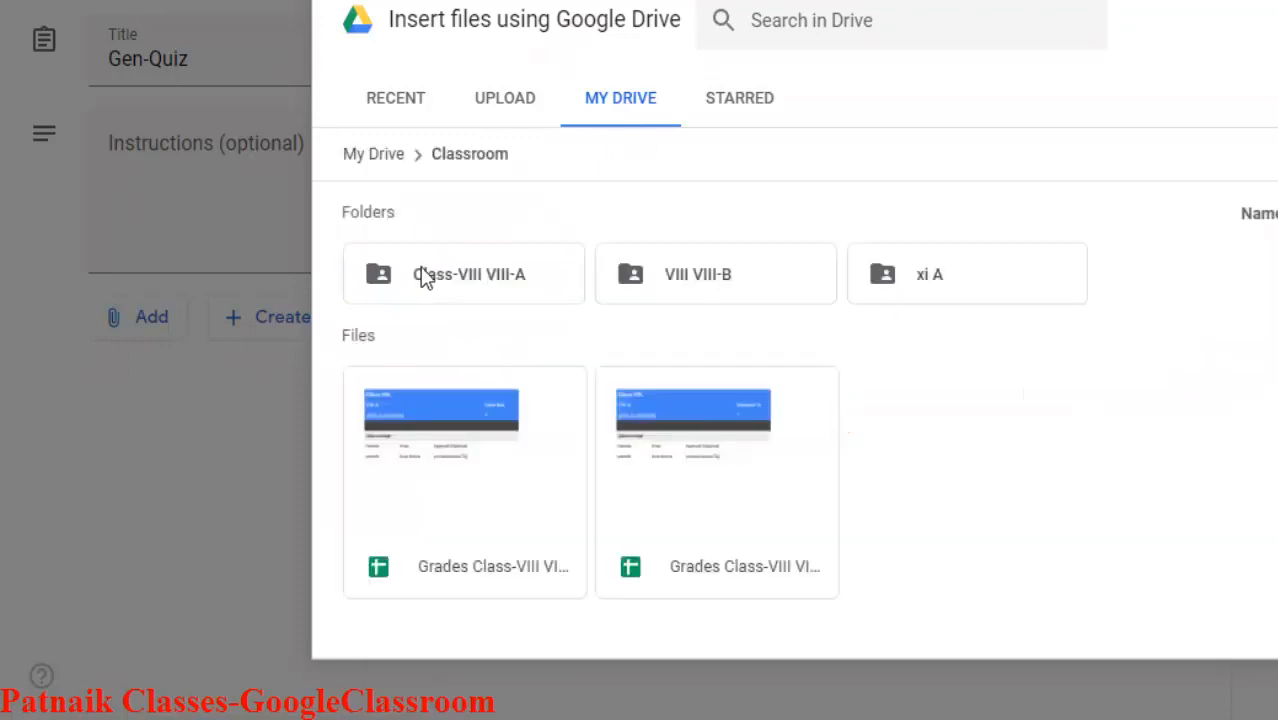
{"action": "double_click", "coordinate": [481, 291]}
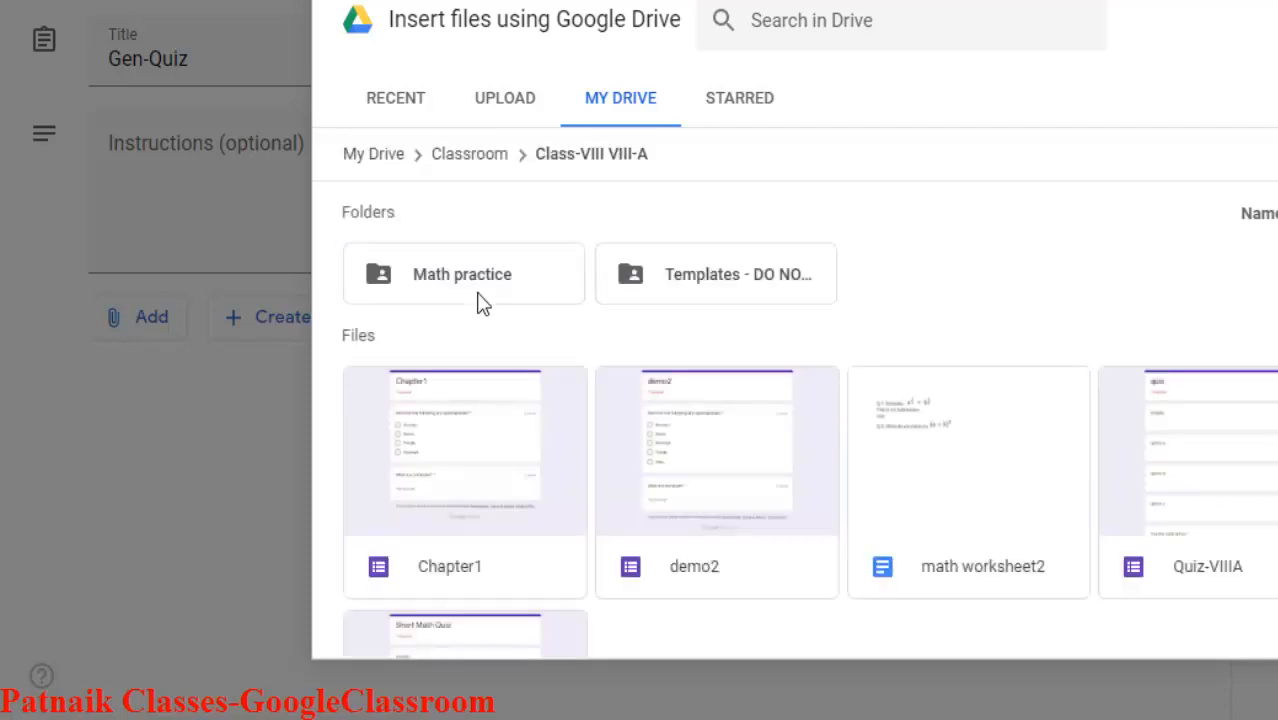
{"action": "left_click", "coordinate": [1205, 490]}
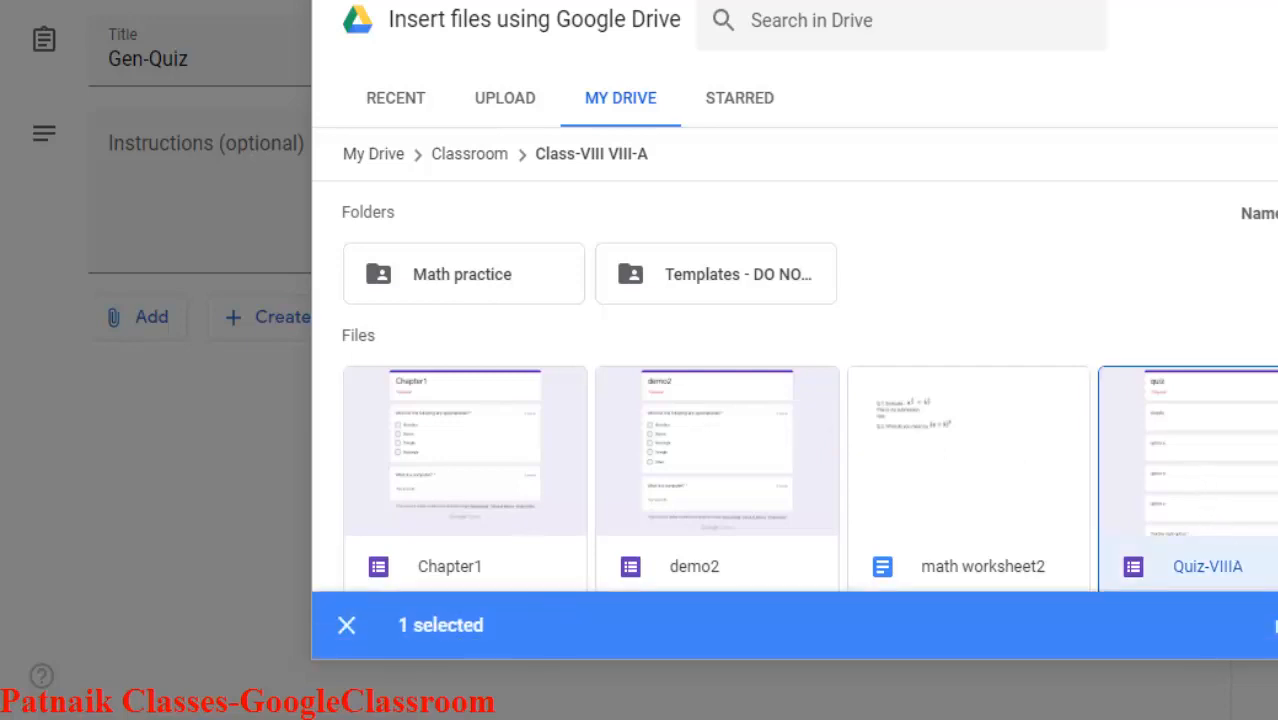
{"action": "left_click", "coordinate": [1275, 625]}
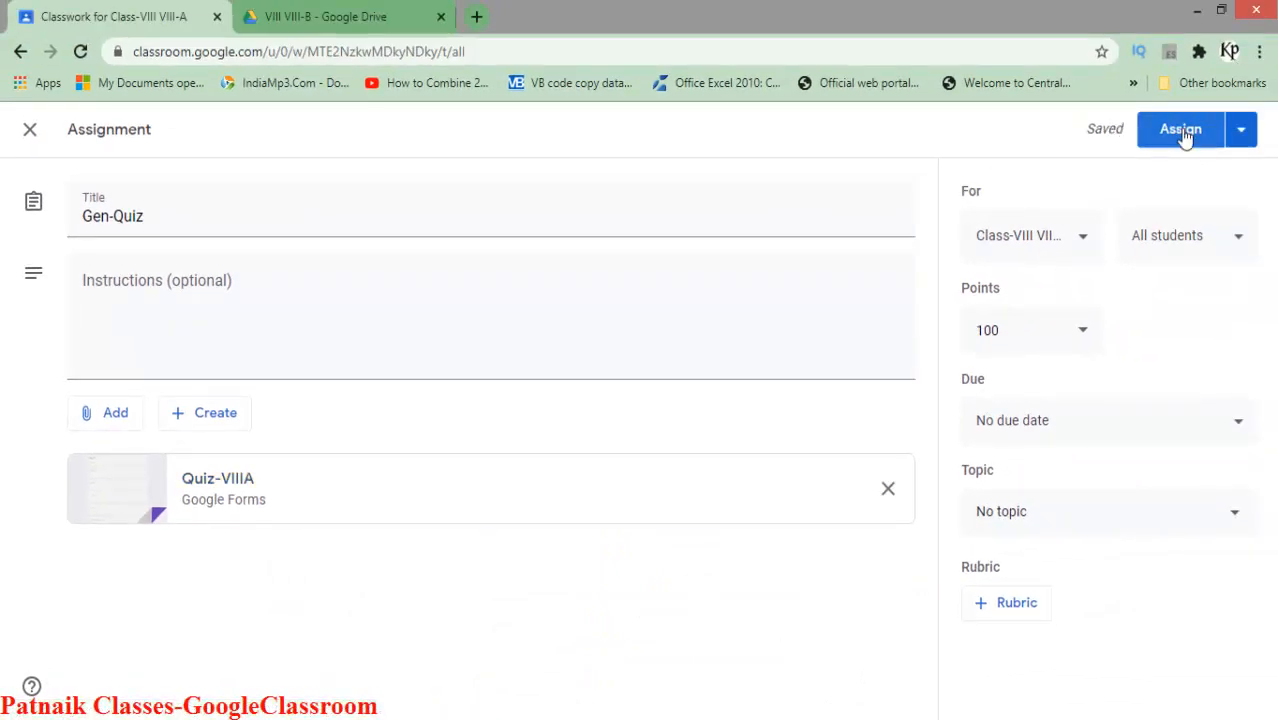
{"action": "left_click", "coordinate": [1180, 134]}
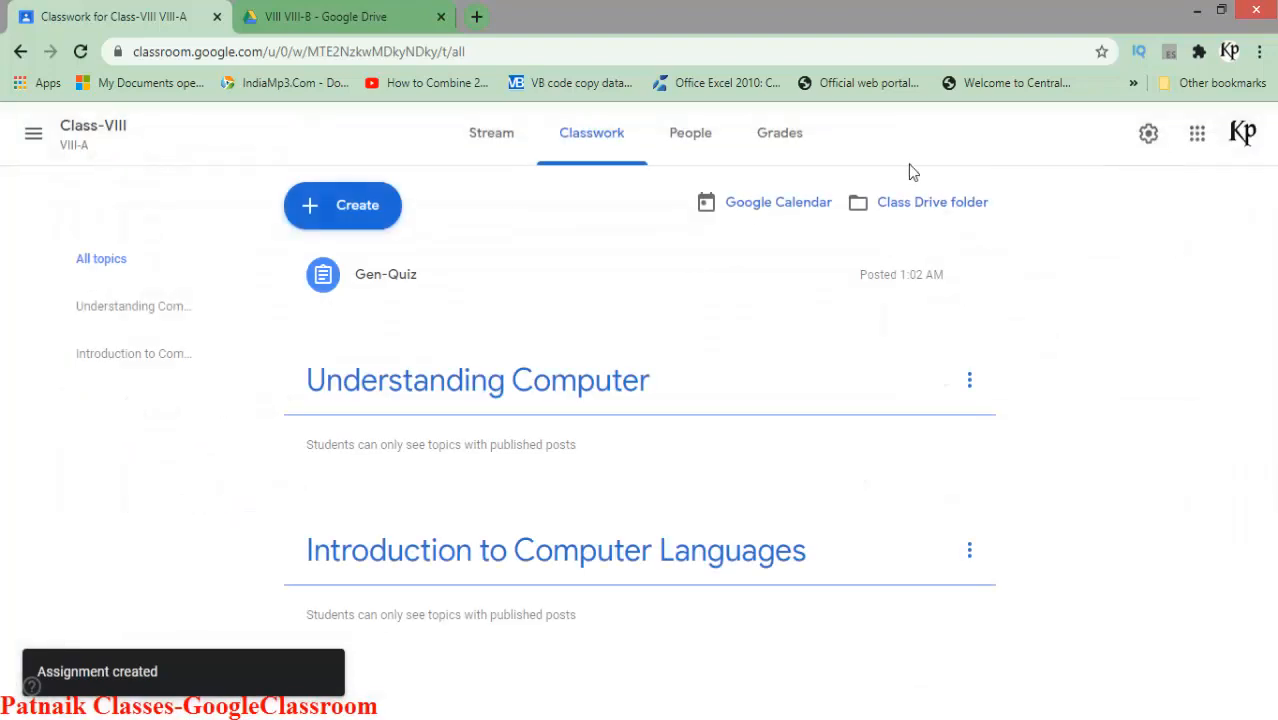
- Go to the classwork of the VIII VIII-B class and create an assignment titled Gen-Quiz
{"action": "left_click", "coordinate": [36, 140]}
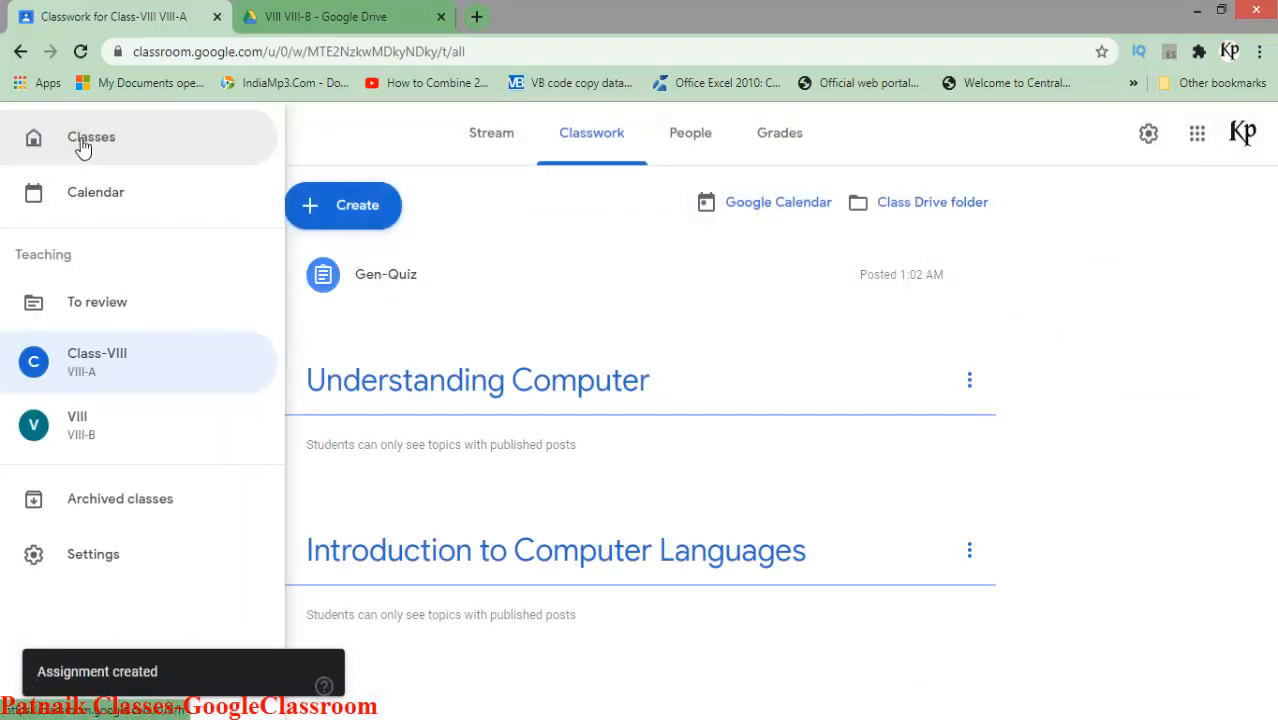
{"action": "left_click", "coordinate": [80, 143]}
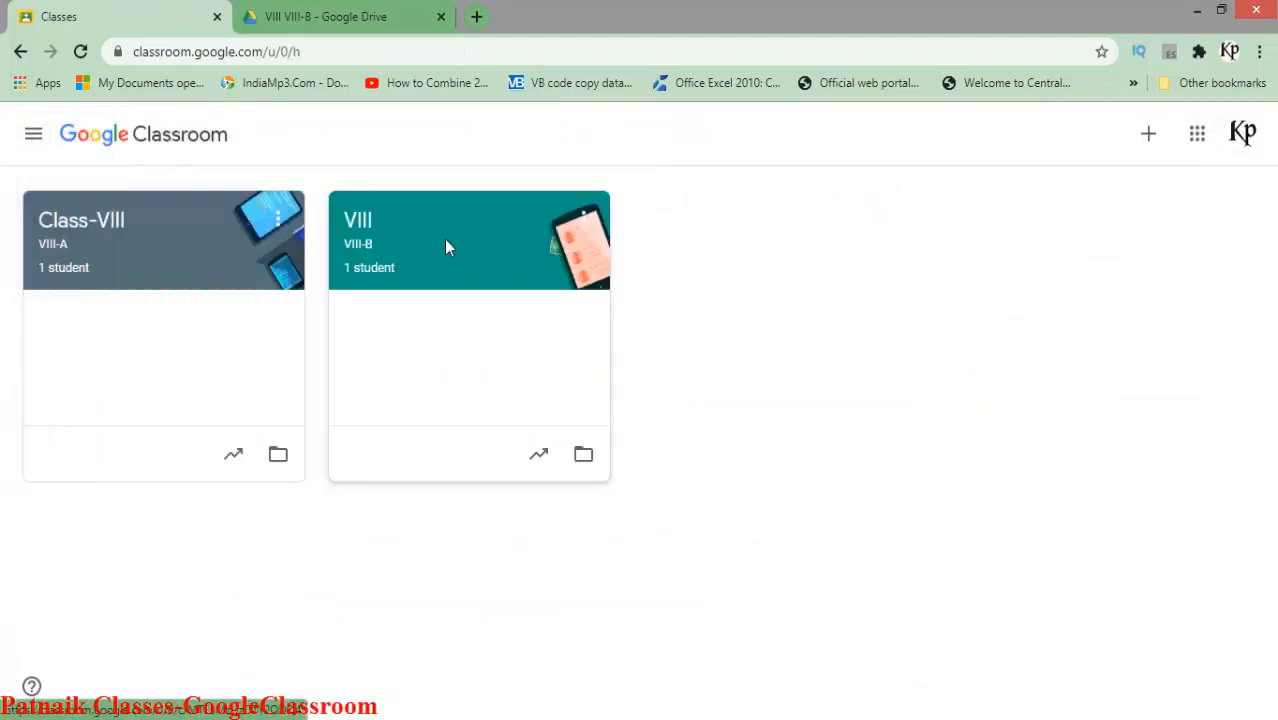
{"action": "left_click", "coordinate": [447, 247]}
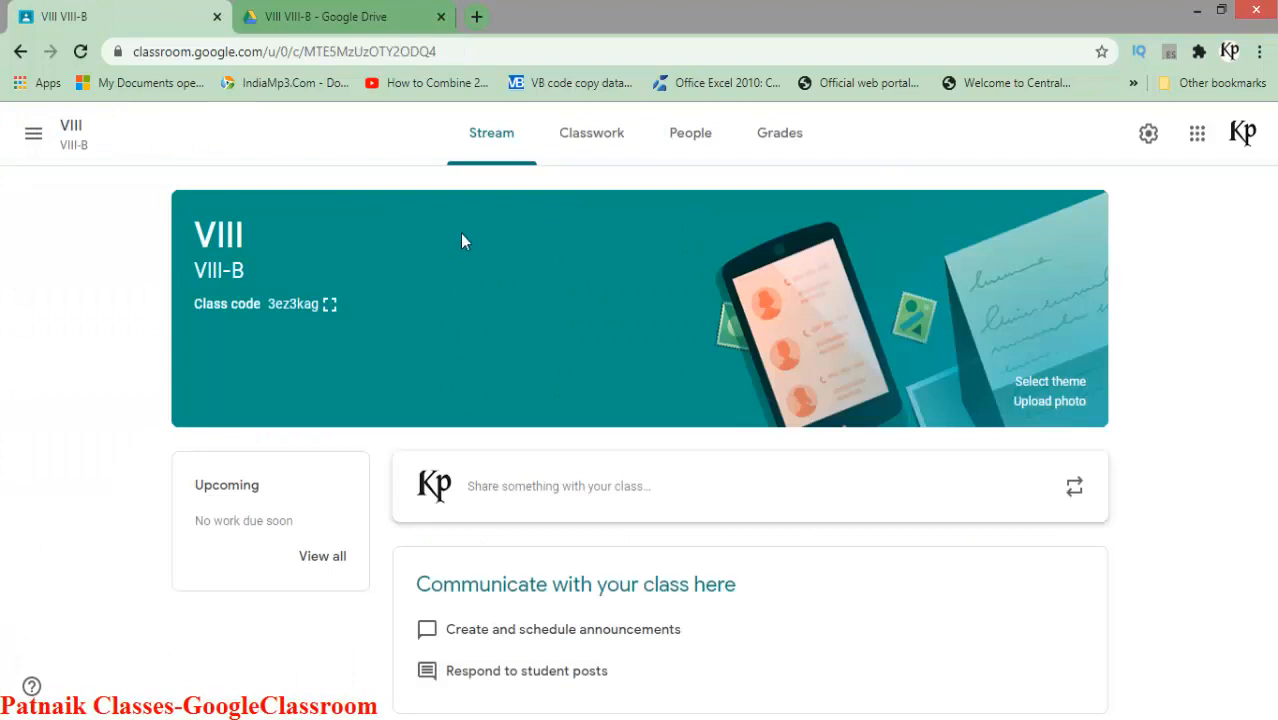
{"action": "left_click", "coordinate": [578, 140]}
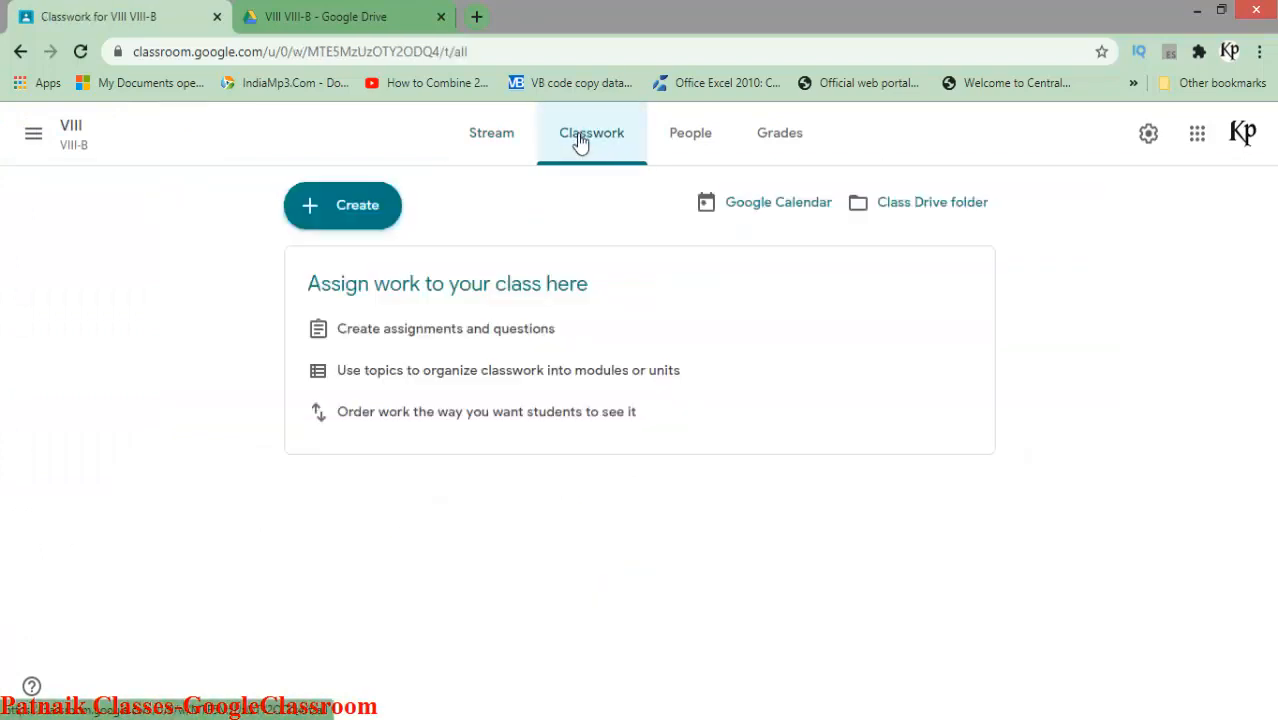
{"action": "left_click", "coordinate": [362, 217]}
{"action": "left_click", "coordinate": [386, 280]}
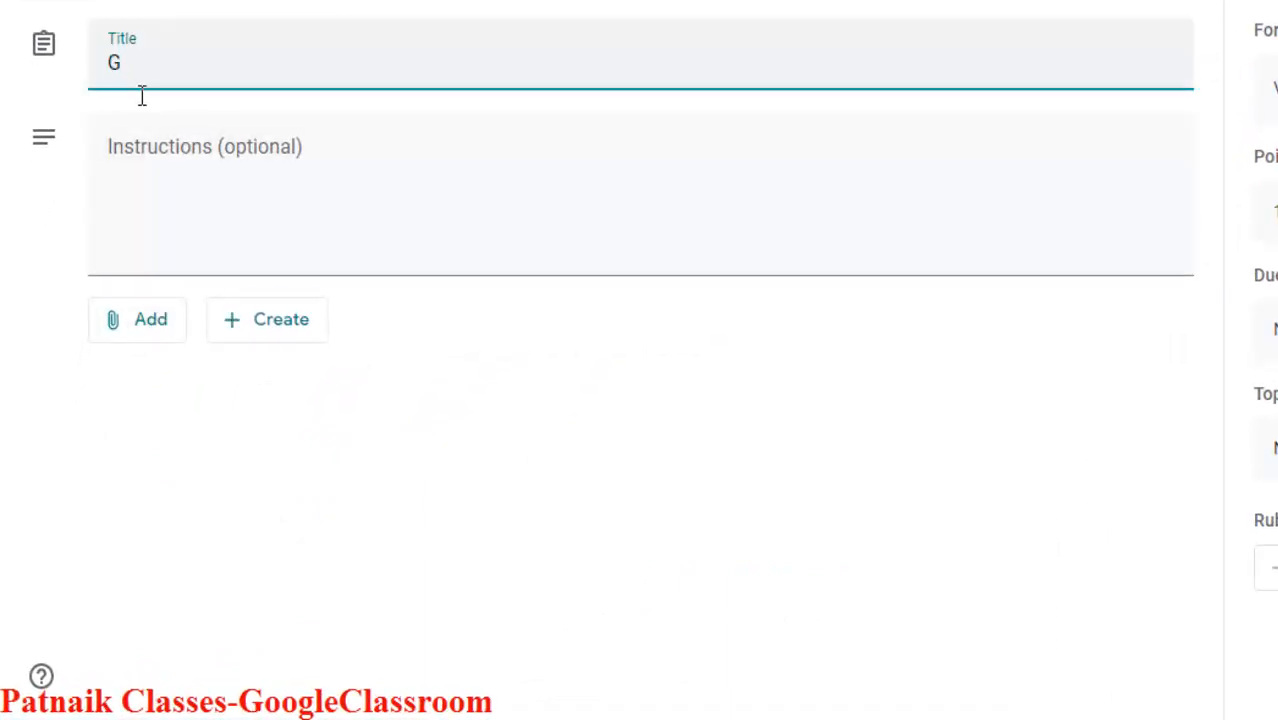
{"action": "type", "text": "Gen-Quiz"}
- Attach Quiz-VIIIB from the Drive folder Classroom > VIII VIII-B, assign the work, and dismiss the topic tip
{"action": "left_click", "coordinate": [166, 328]}
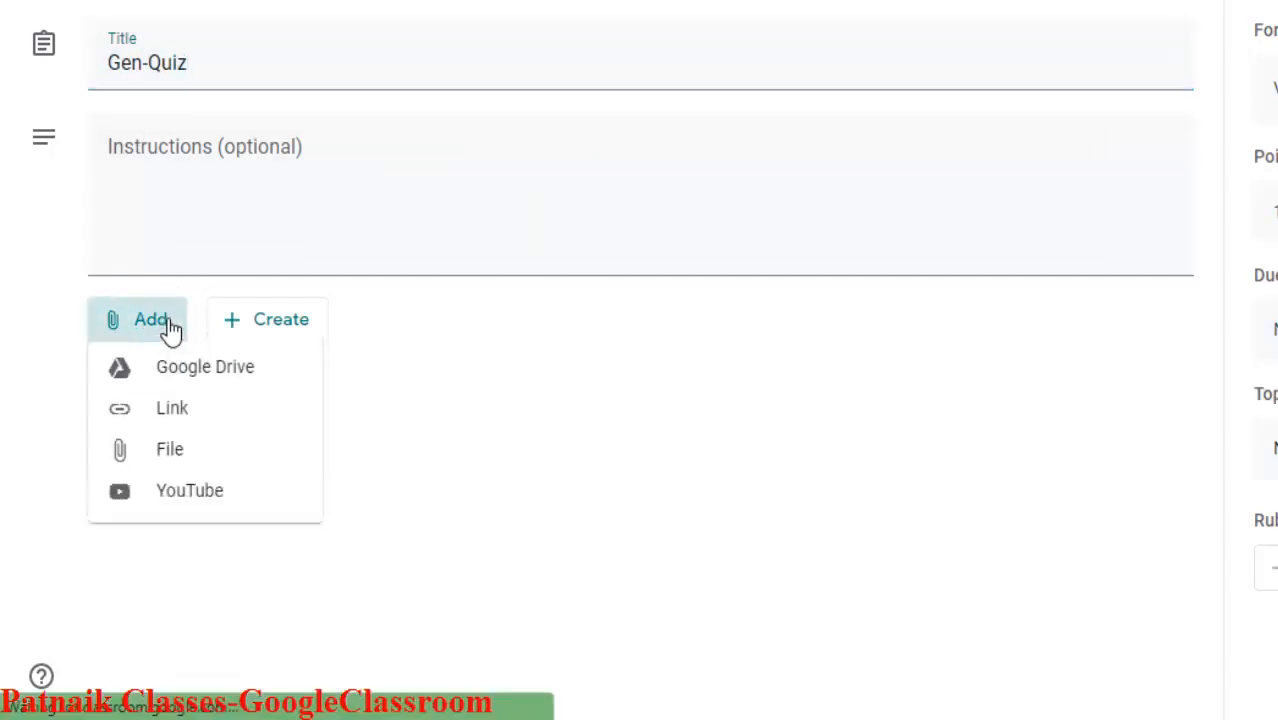
{"action": "left_click", "coordinate": [197, 380]}
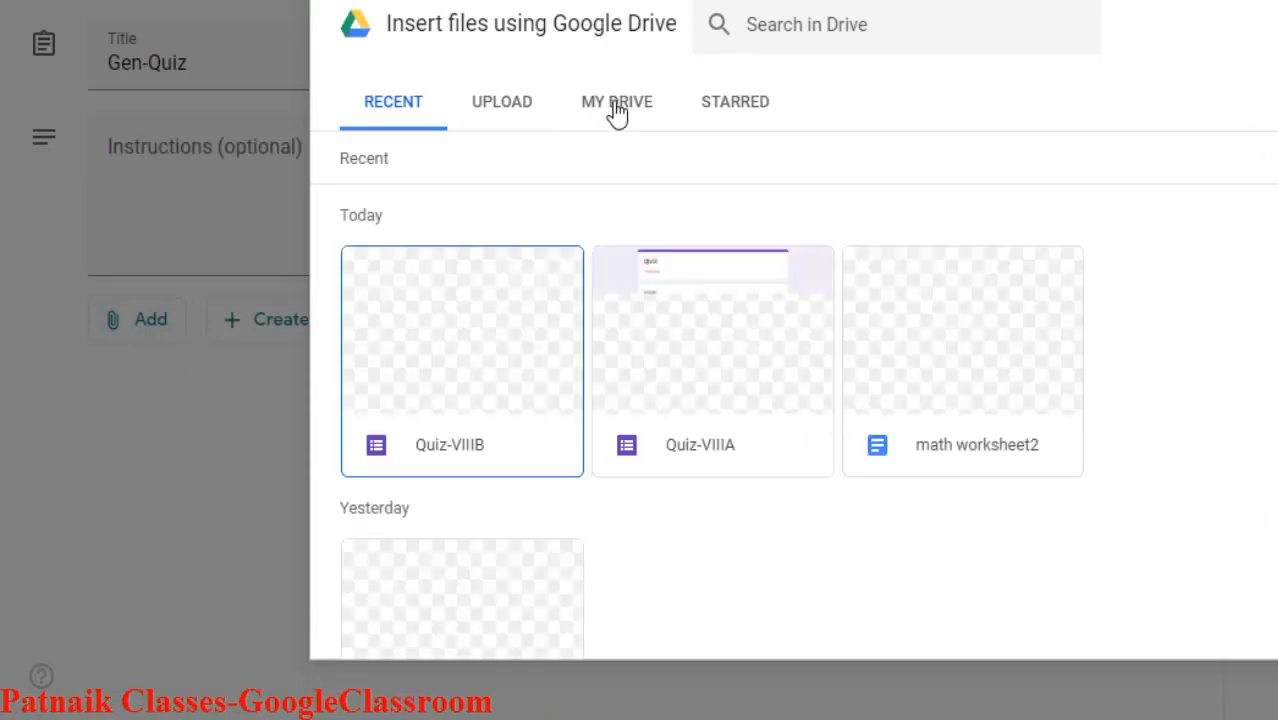
{"action": "left_click", "coordinate": [617, 110]}
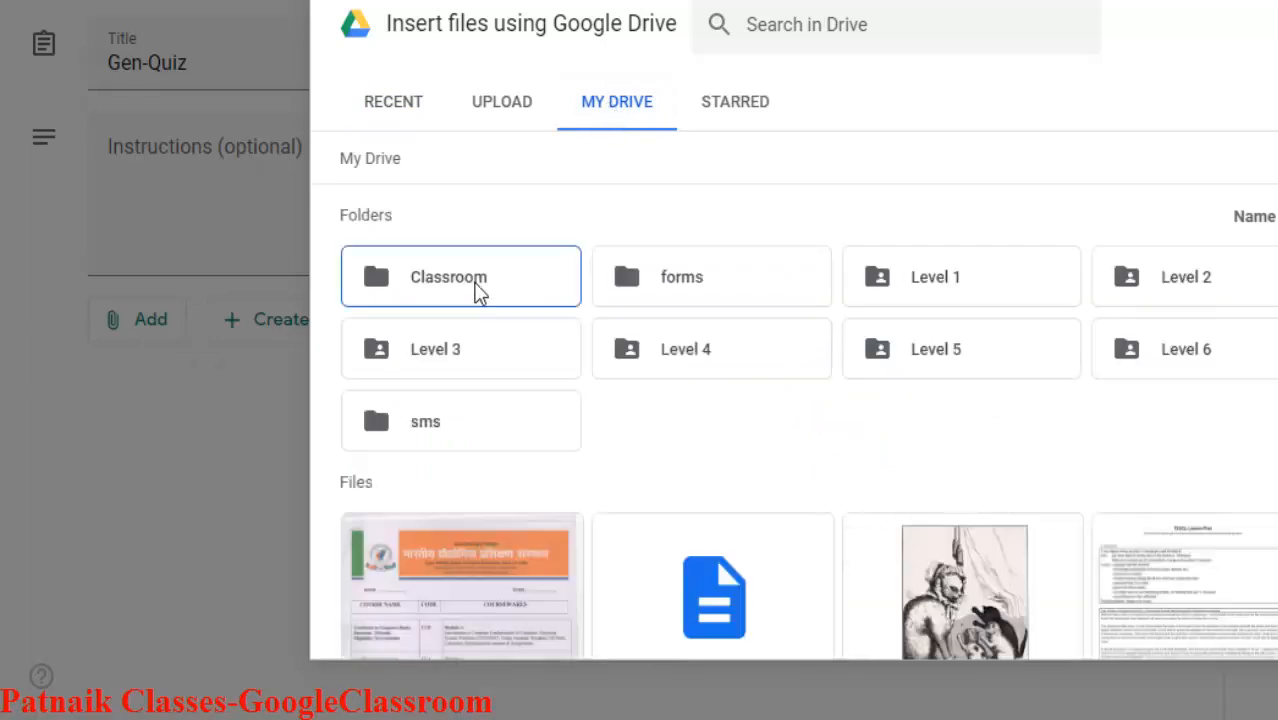
{"action": "double_click", "coordinate": [478, 290]}
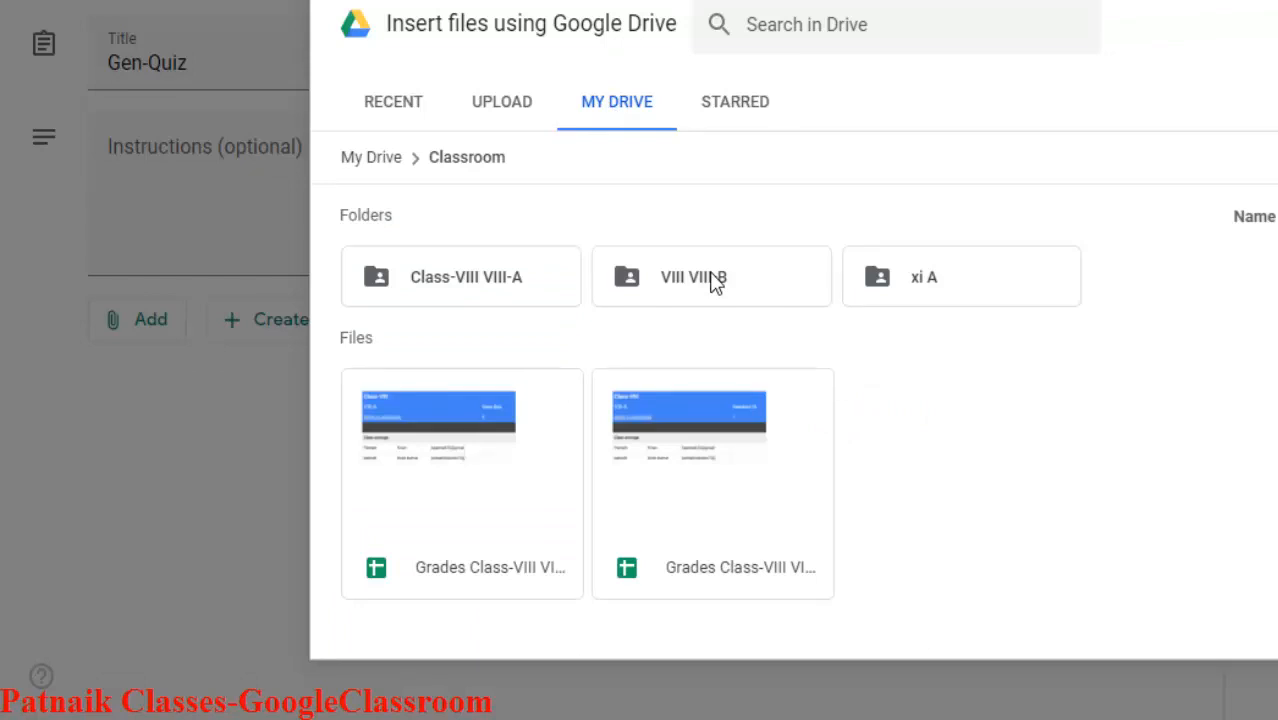
{"action": "double_click", "coordinate": [712, 282]}
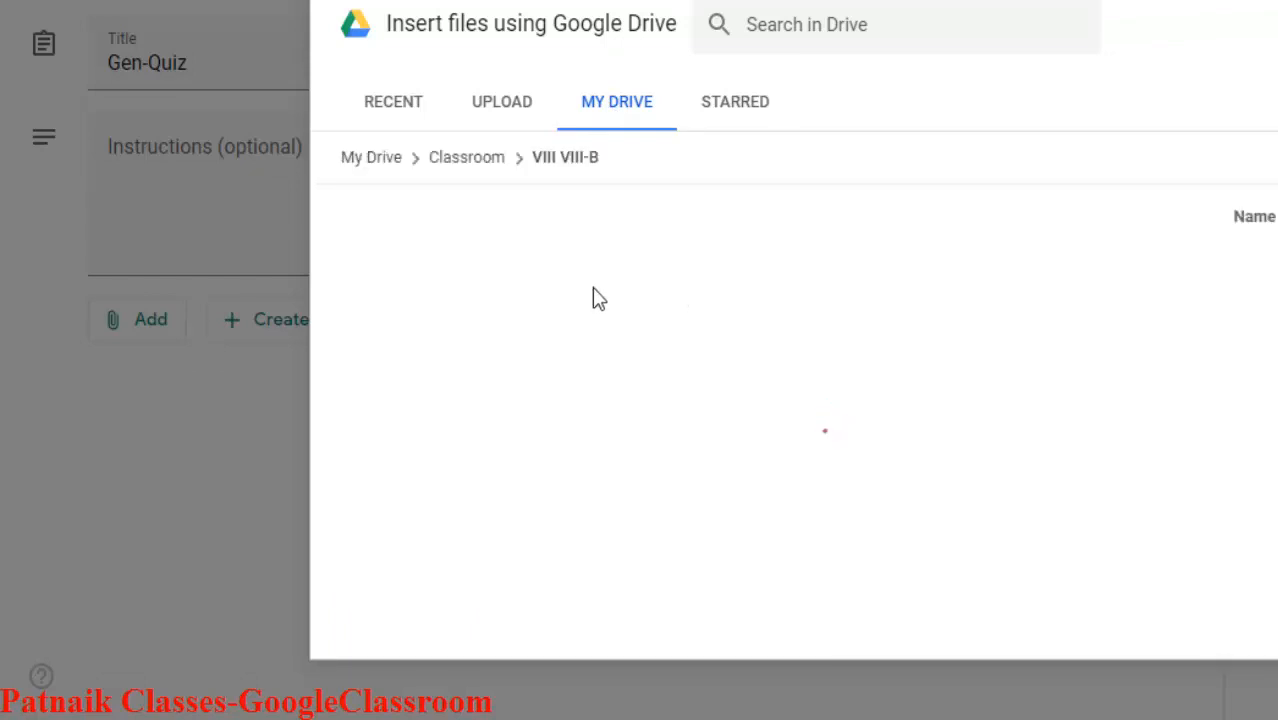
{"action": "left_click", "coordinate": [461, 336]}
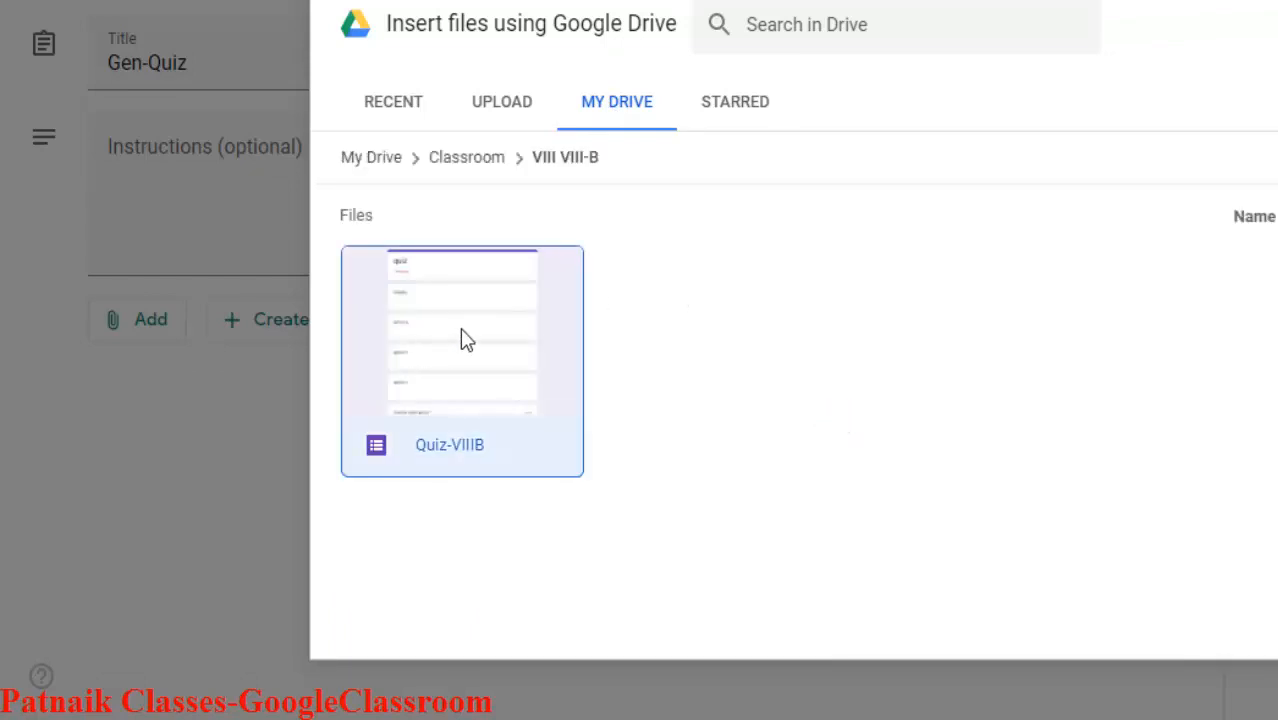
{"action": "left_click", "coordinate": [1268, 626]}
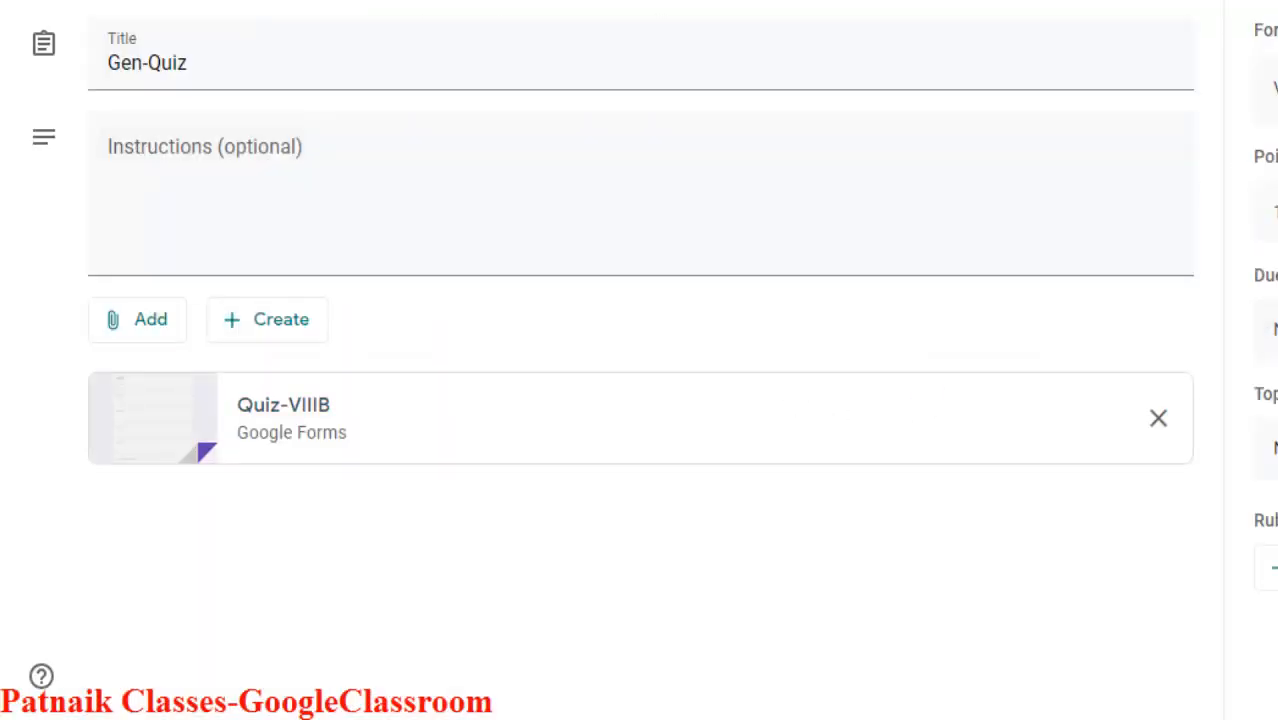
{"action": "left_click", "coordinate": [1170, 129]}
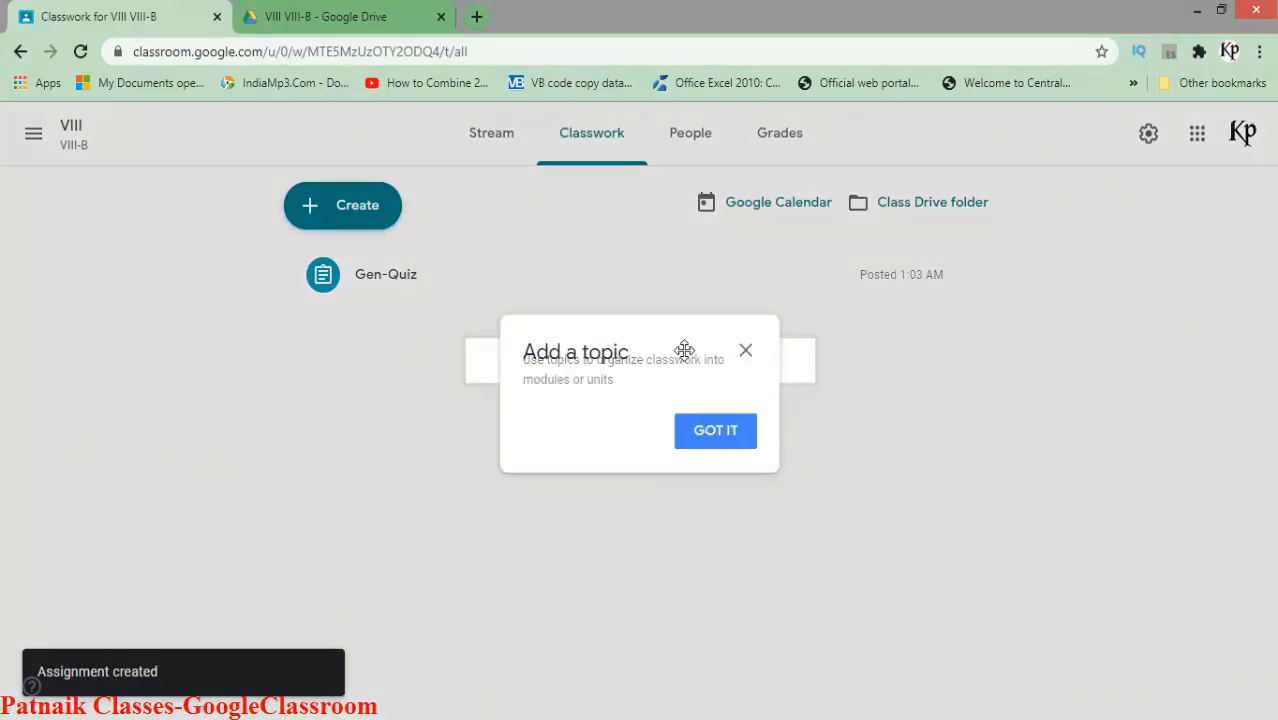
{"action": "left_click", "coordinate": [728, 355]}
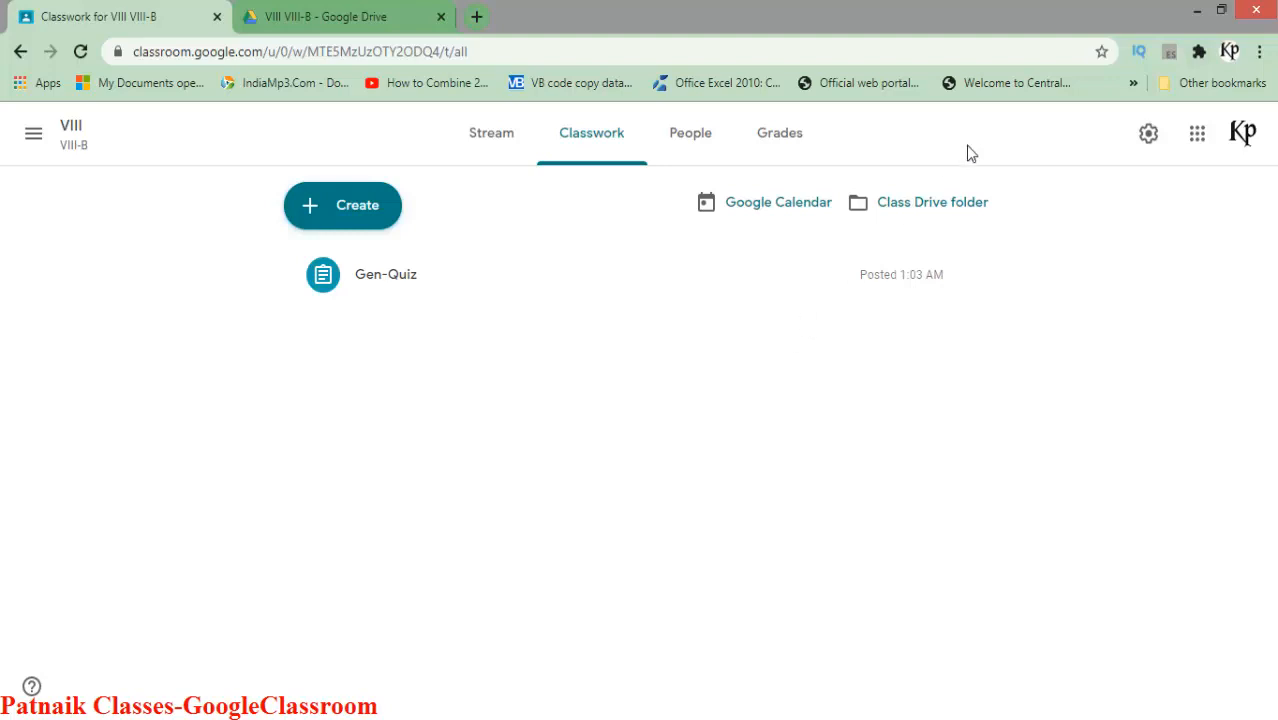
- Switch to the VIII-A student's Classroom window, refresh the class, and open the quiz form attached to Gen-Quiz in the classwork
{"action": "left_click", "coordinate": [1196, 17]}
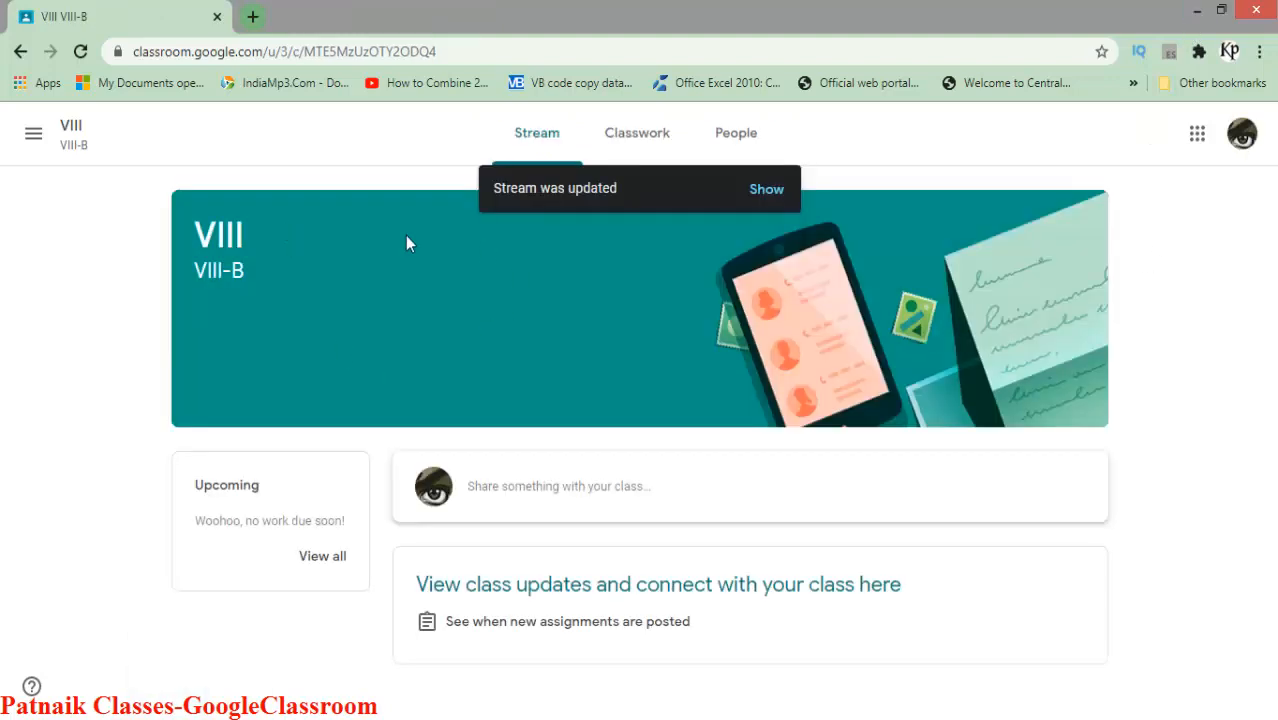
{"action": "left_click", "coordinate": [1200, 10]}
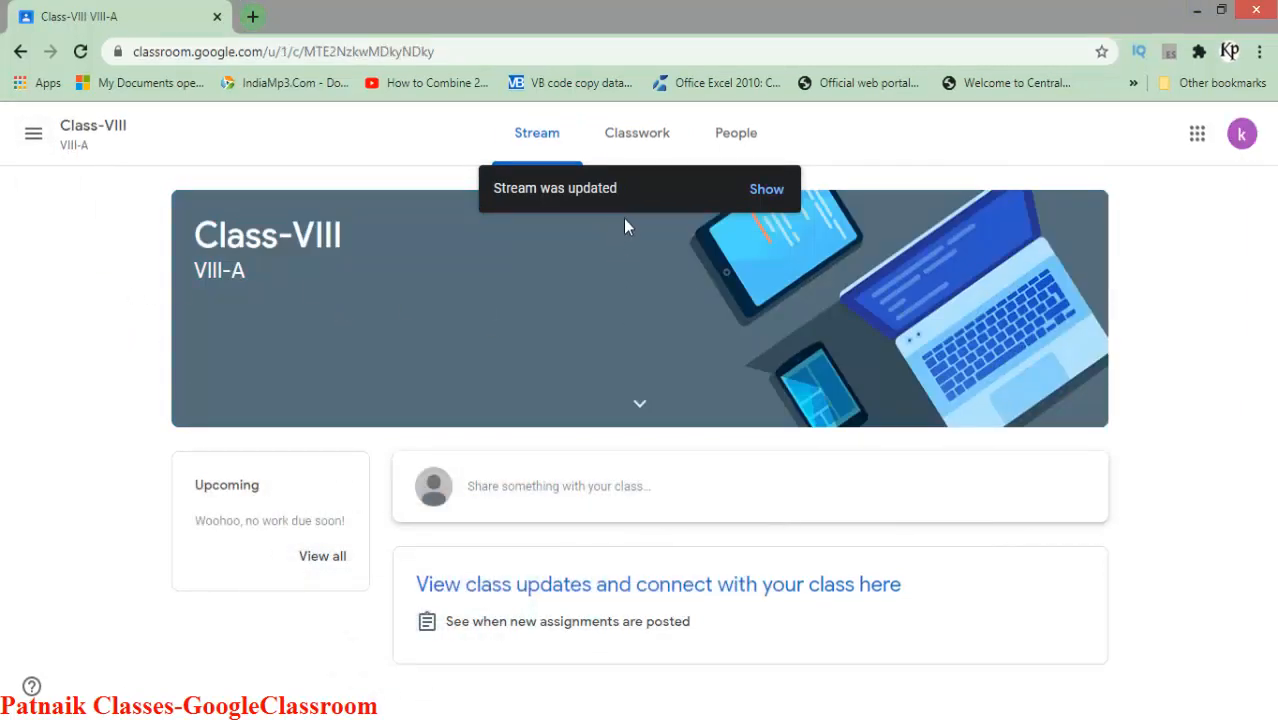
{"action": "left_click", "coordinate": [81, 52]}
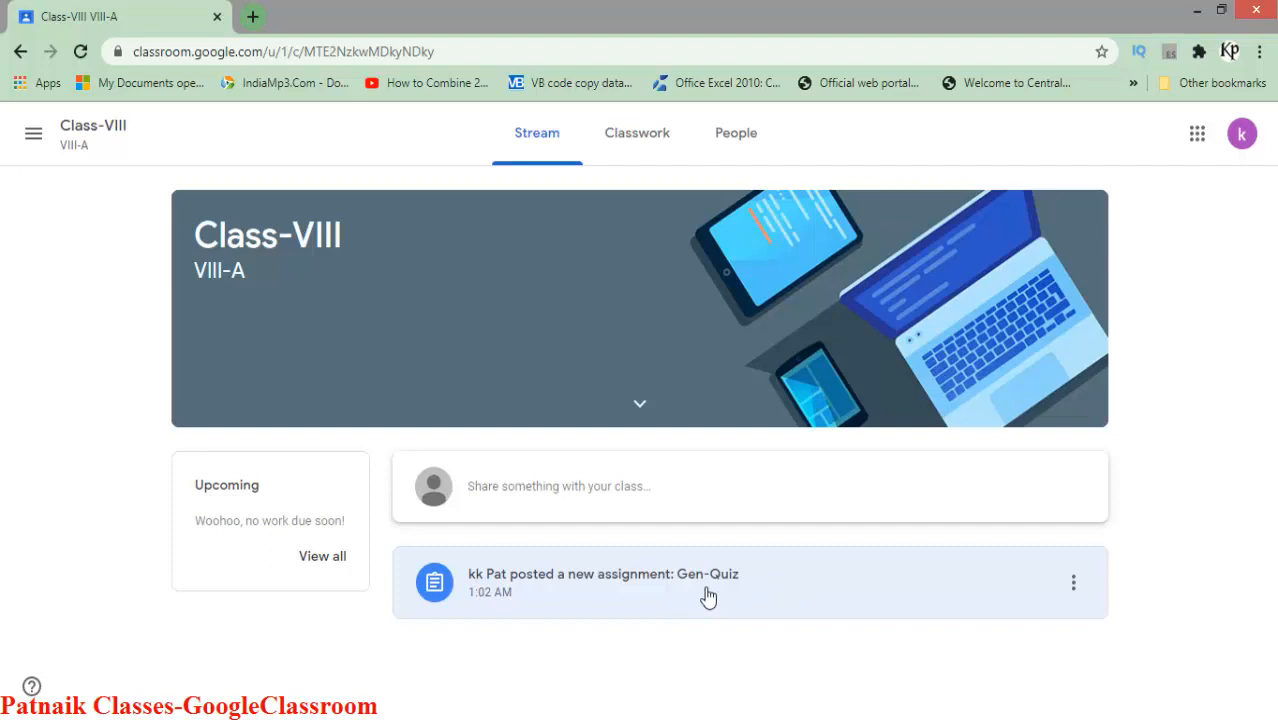
{"action": "left_click", "coordinate": [640, 137]}
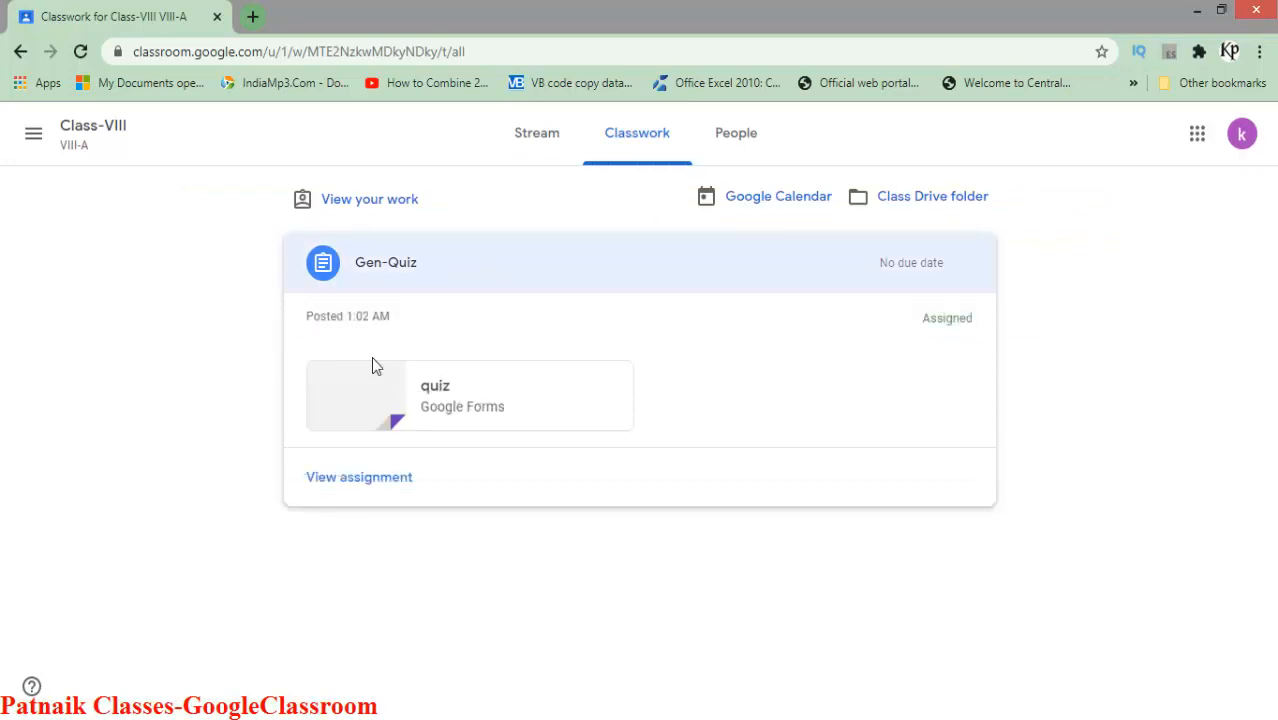
{"action": "left_click", "coordinate": [422, 394]}
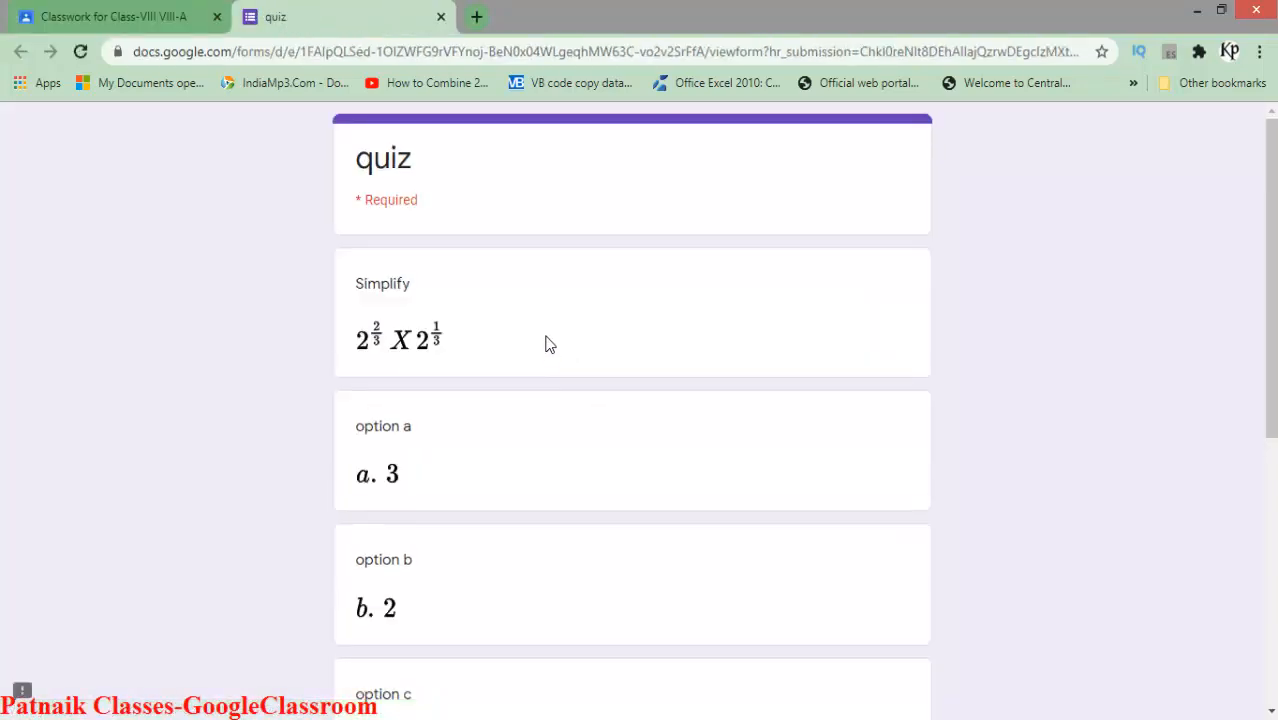
- Answer the quiz question with option b and submit the response
{"action": "scroll", "coordinate": [550, 345], "scroll_direction": "down", "scroll_amount": 1}
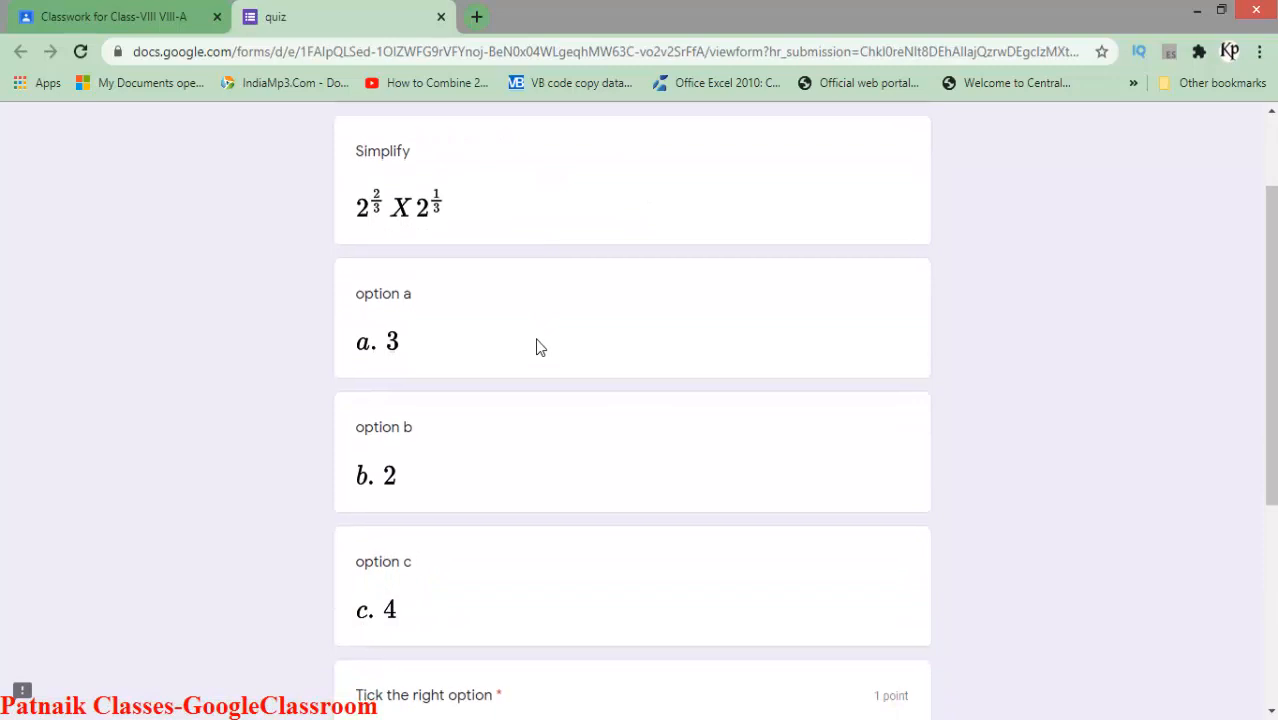
{"action": "scroll", "coordinate": [537, 345], "scroll_direction": "down", "scroll_amount": 3}
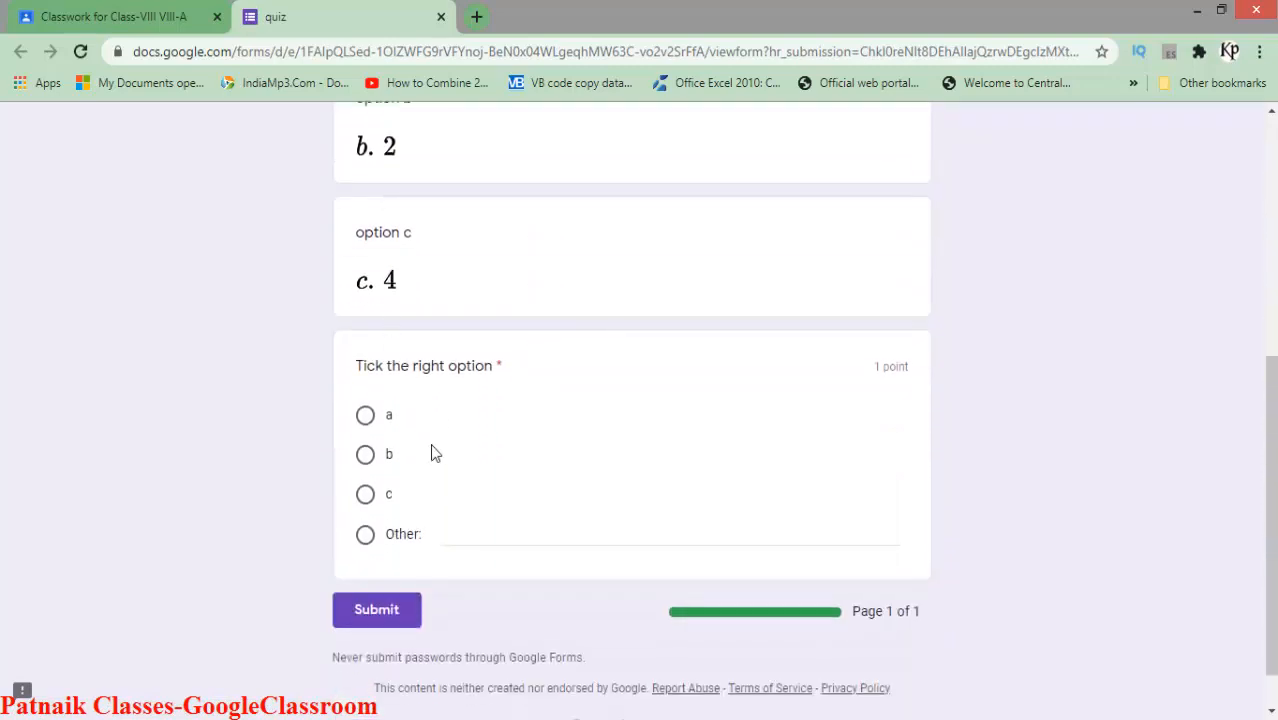
{"action": "left_click", "coordinate": [375, 458]}
{"action": "scroll", "coordinate": [500, 525], "scroll_direction": "down", "scroll_amount": 1}
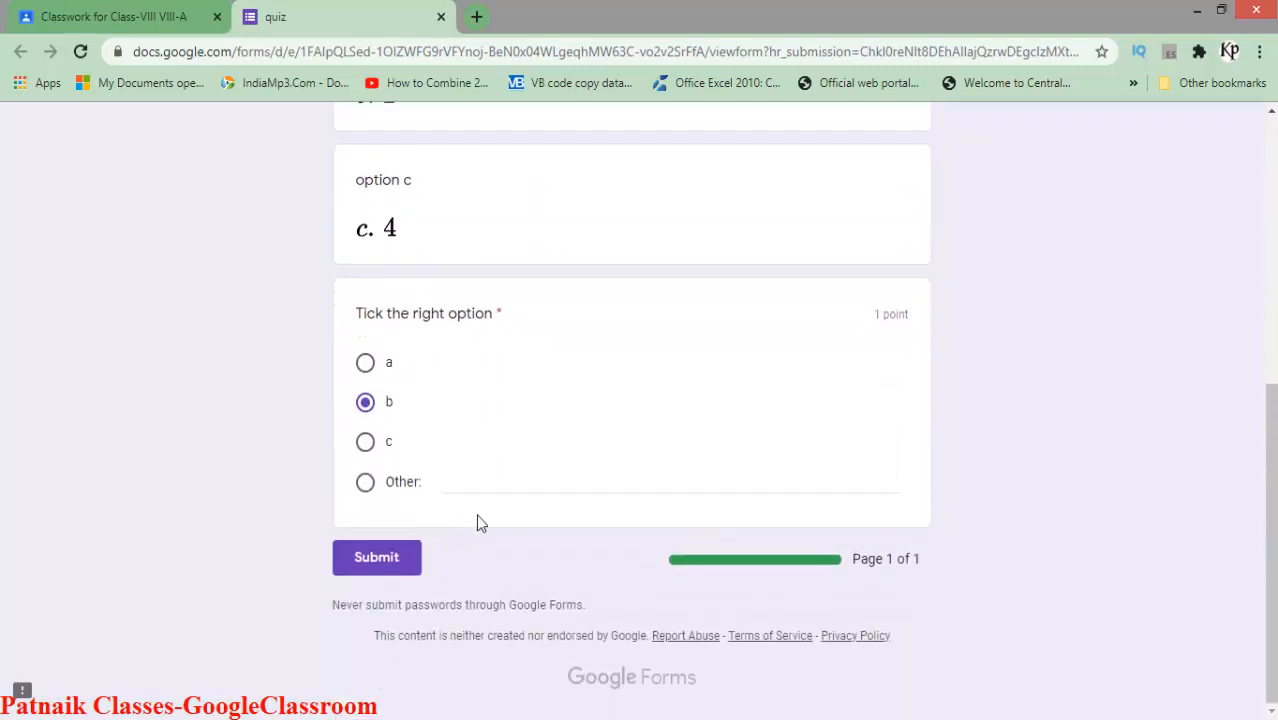
{"action": "left_click", "coordinate": [383, 565]}
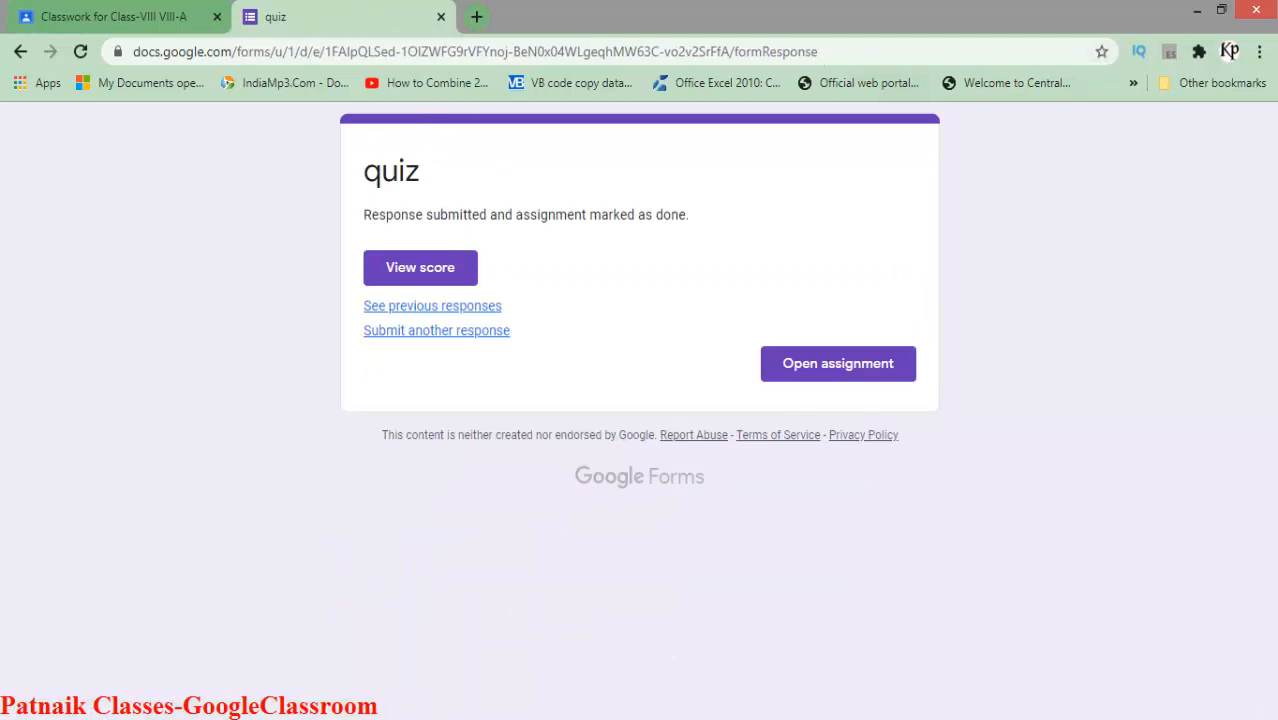
- Switch to the VIII-B student's Classroom window, refresh the class, and open the quiz form attached to Gen-Quiz in the classwork
{"action": "mouse_move", "coordinate": [365, 716]}
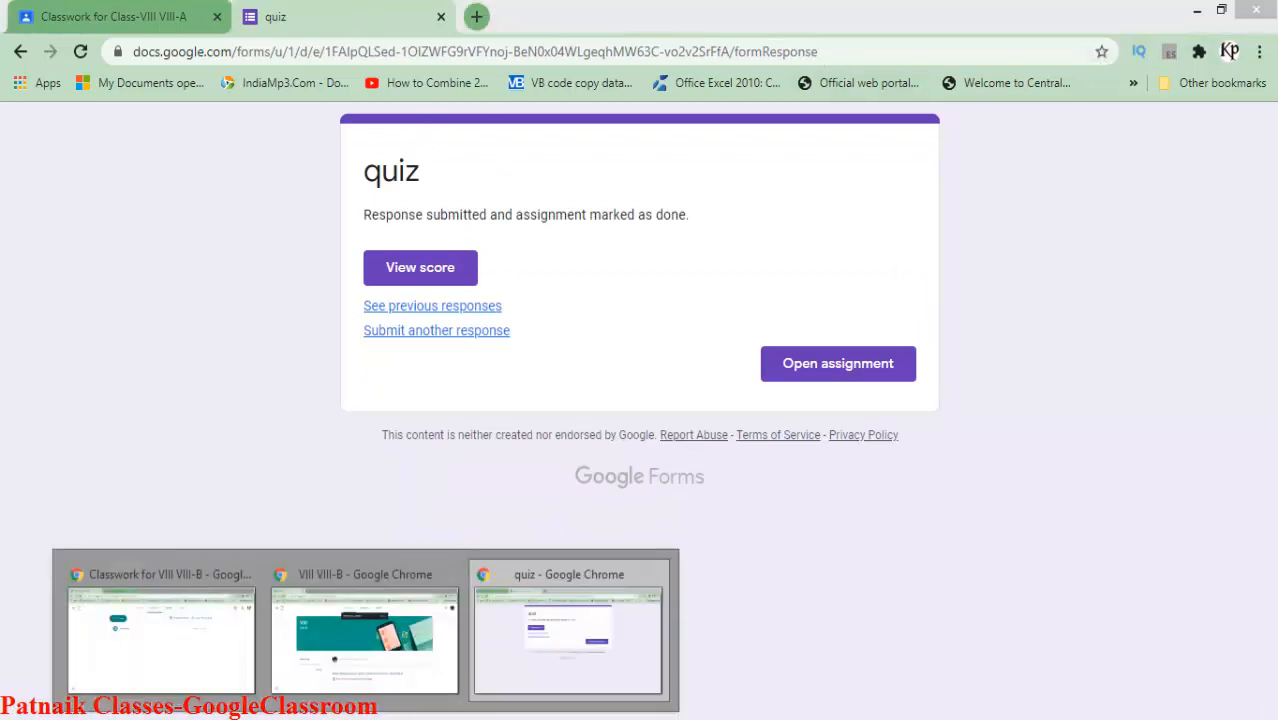
{"action": "left_click", "coordinate": [383, 670]}
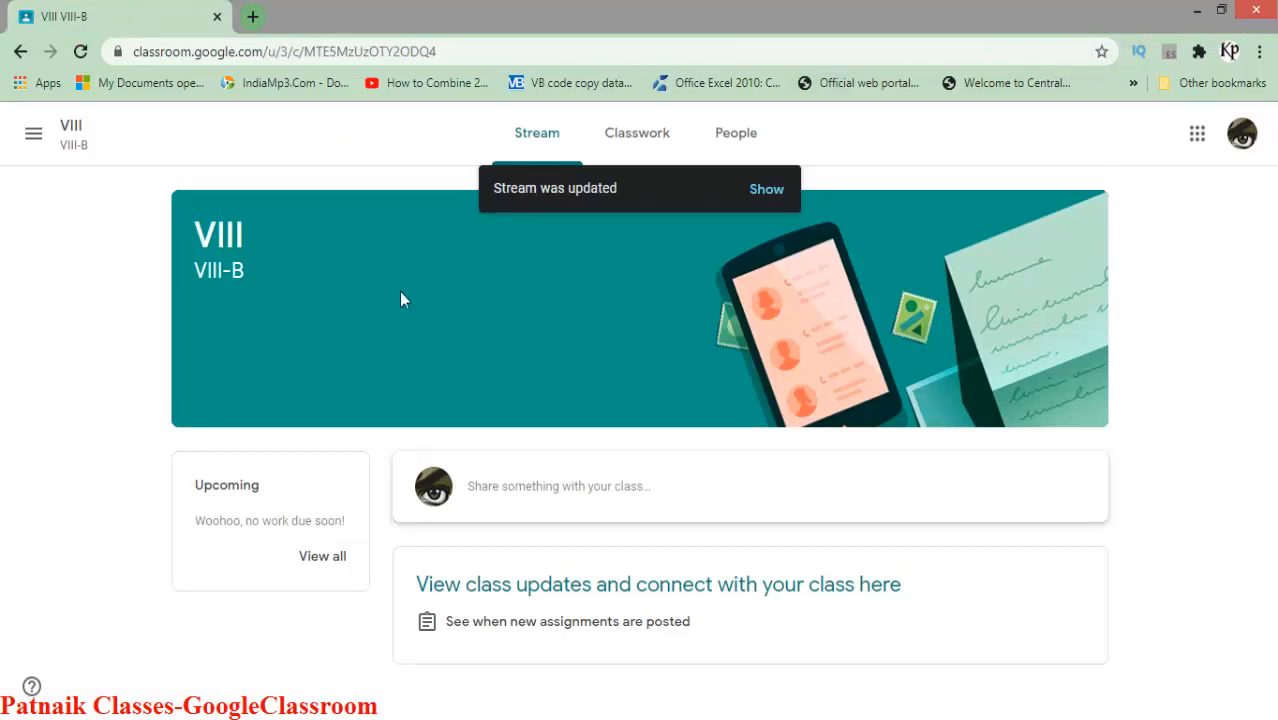
{"action": "left_click", "coordinate": [80, 51]}
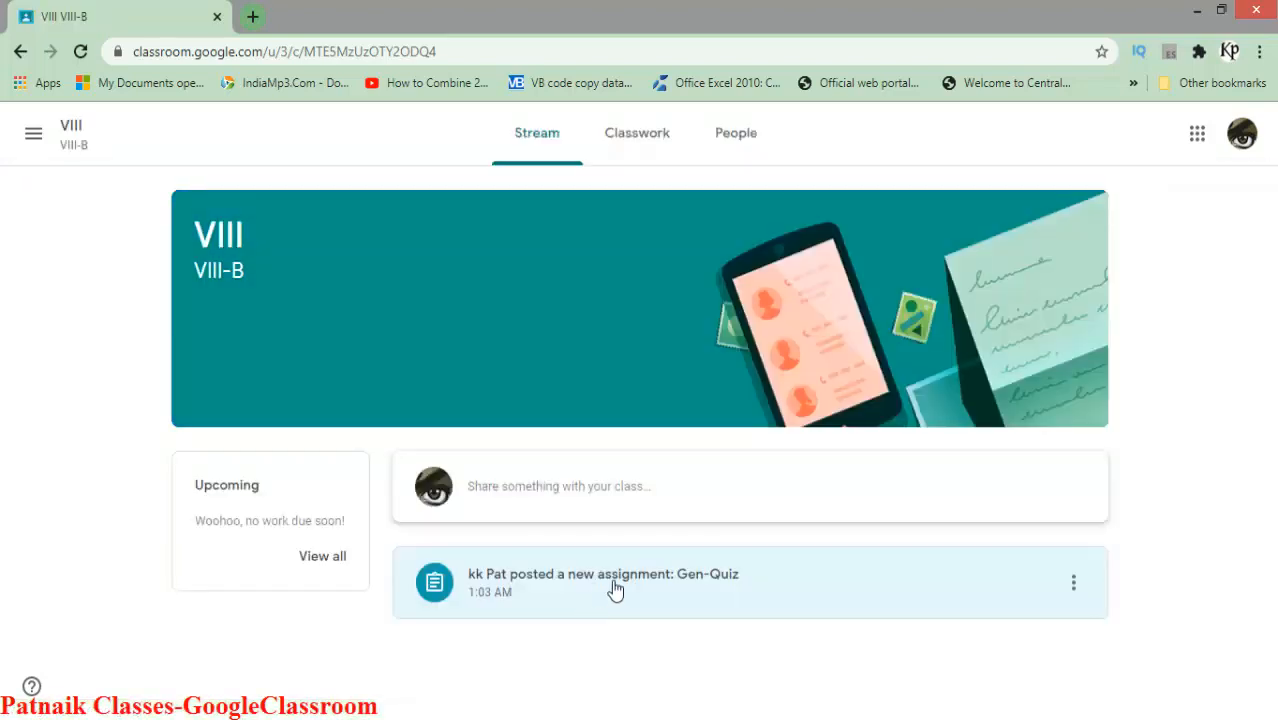
{"action": "left_click", "coordinate": [660, 133]}
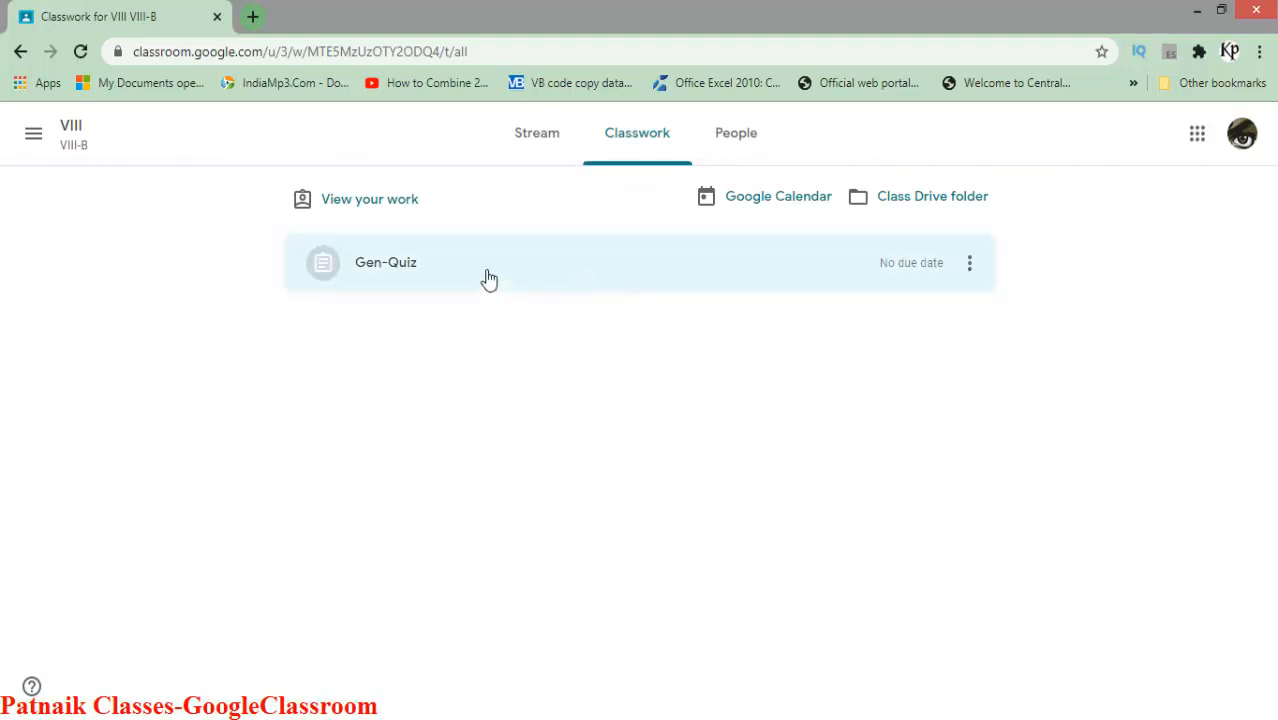
{"action": "left_click", "coordinate": [538, 266]}
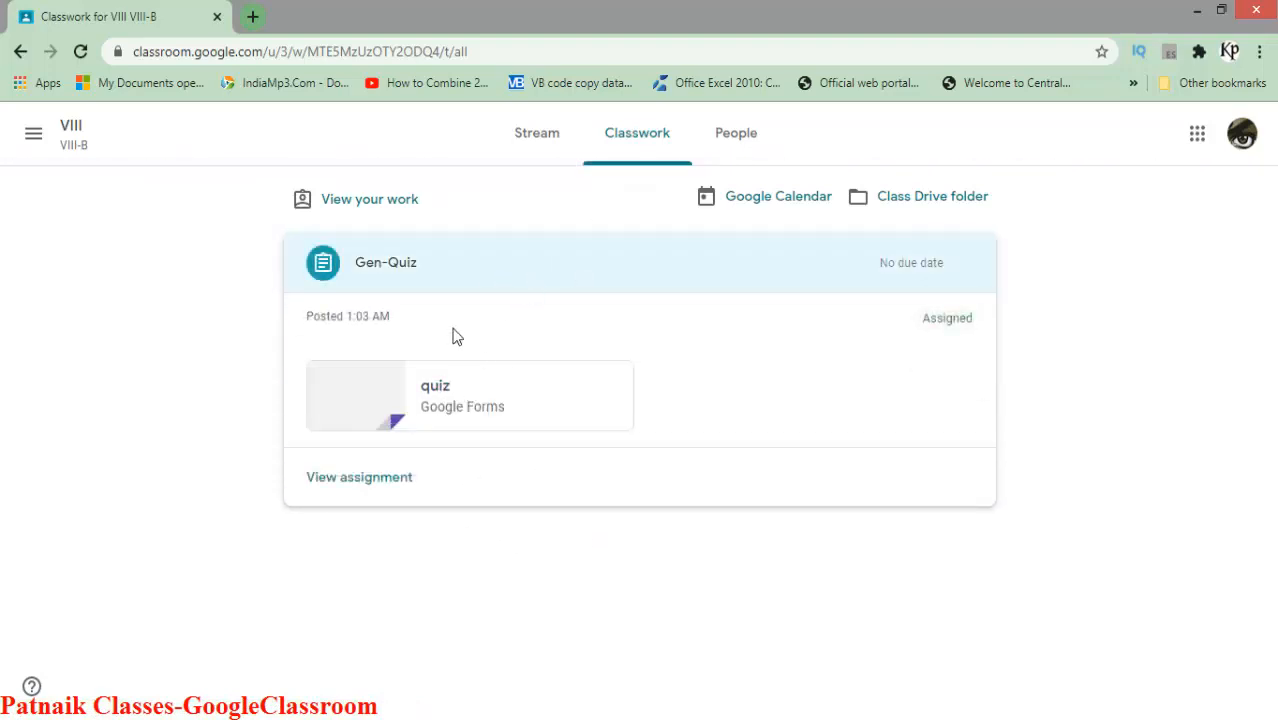
{"action": "left_click", "coordinate": [465, 417]}
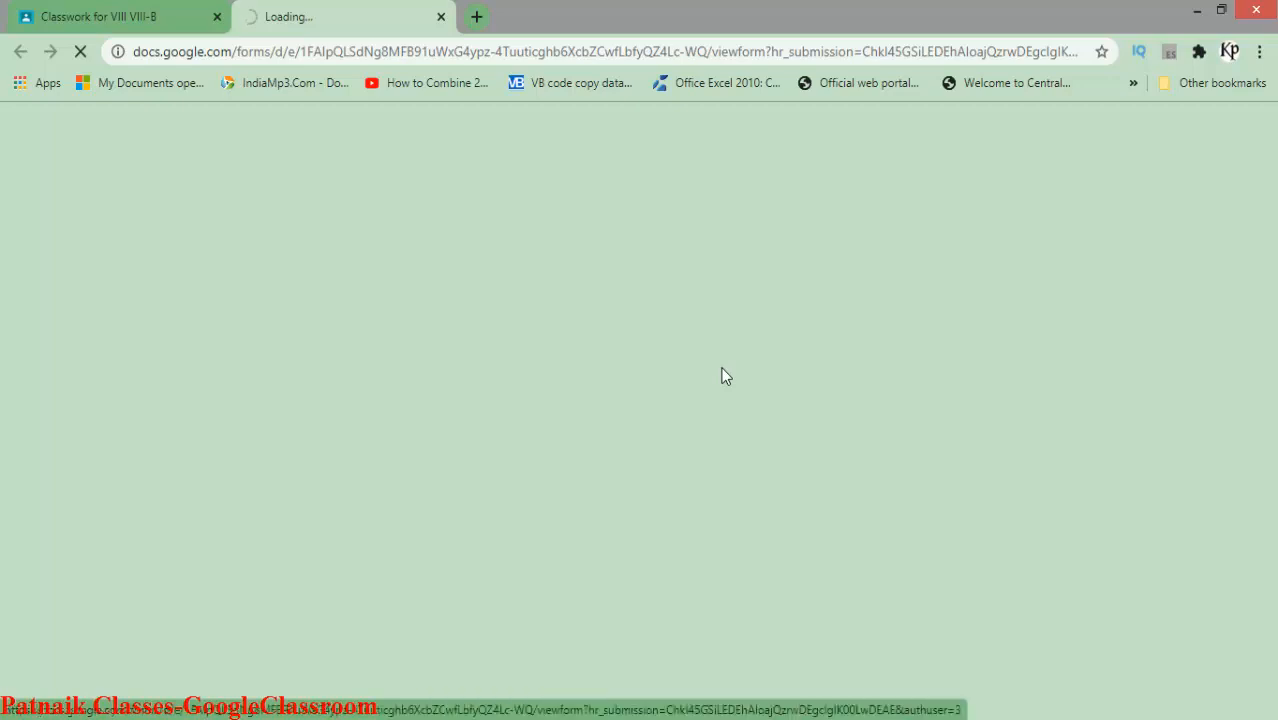
- Answer the quiz question with option c and submit the response
{"action": "scroll", "coordinate": [539, 416], "scroll_direction": "down", "scroll_amount": 4}
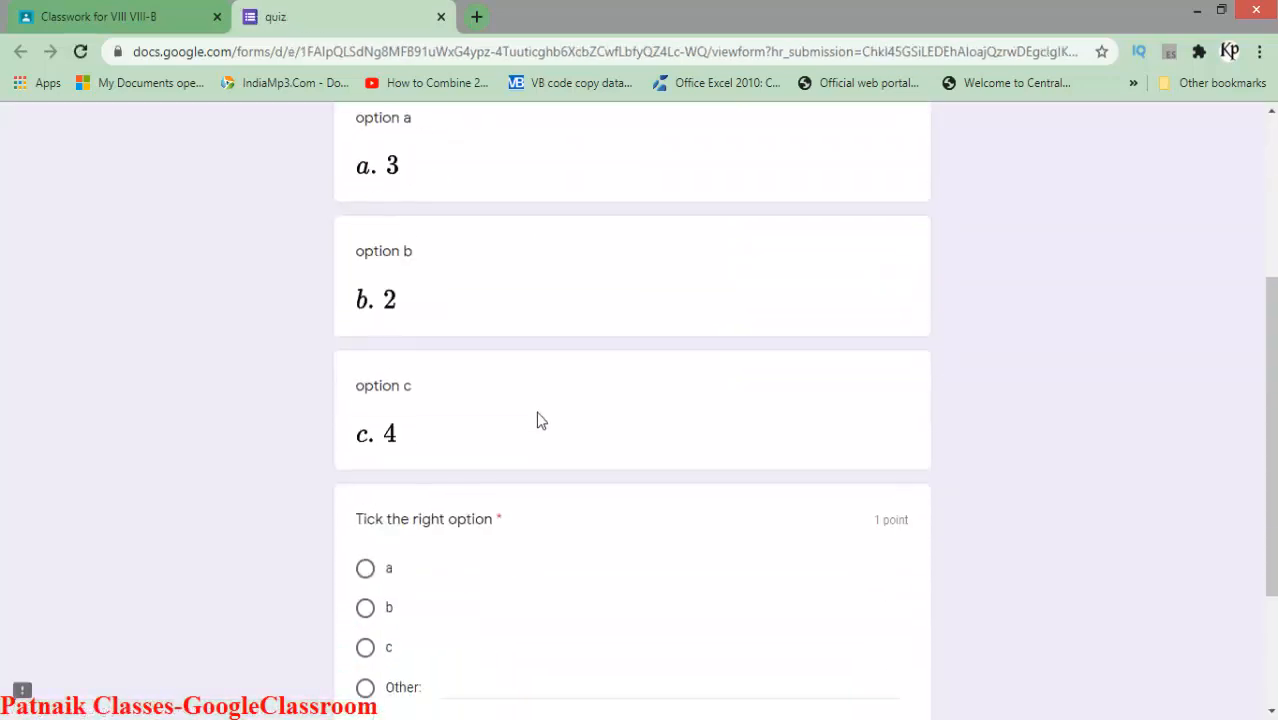
{"action": "left_click", "coordinate": [382, 556]}
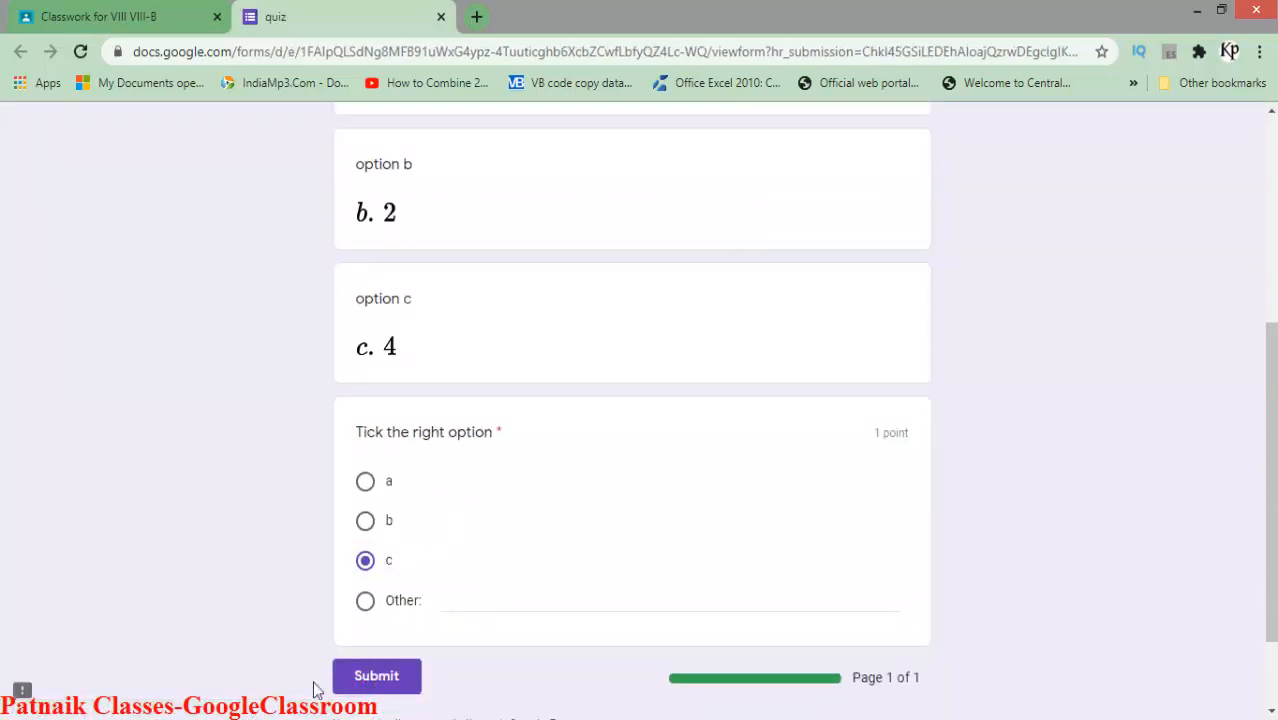
{"action": "left_click", "coordinate": [370, 680]}
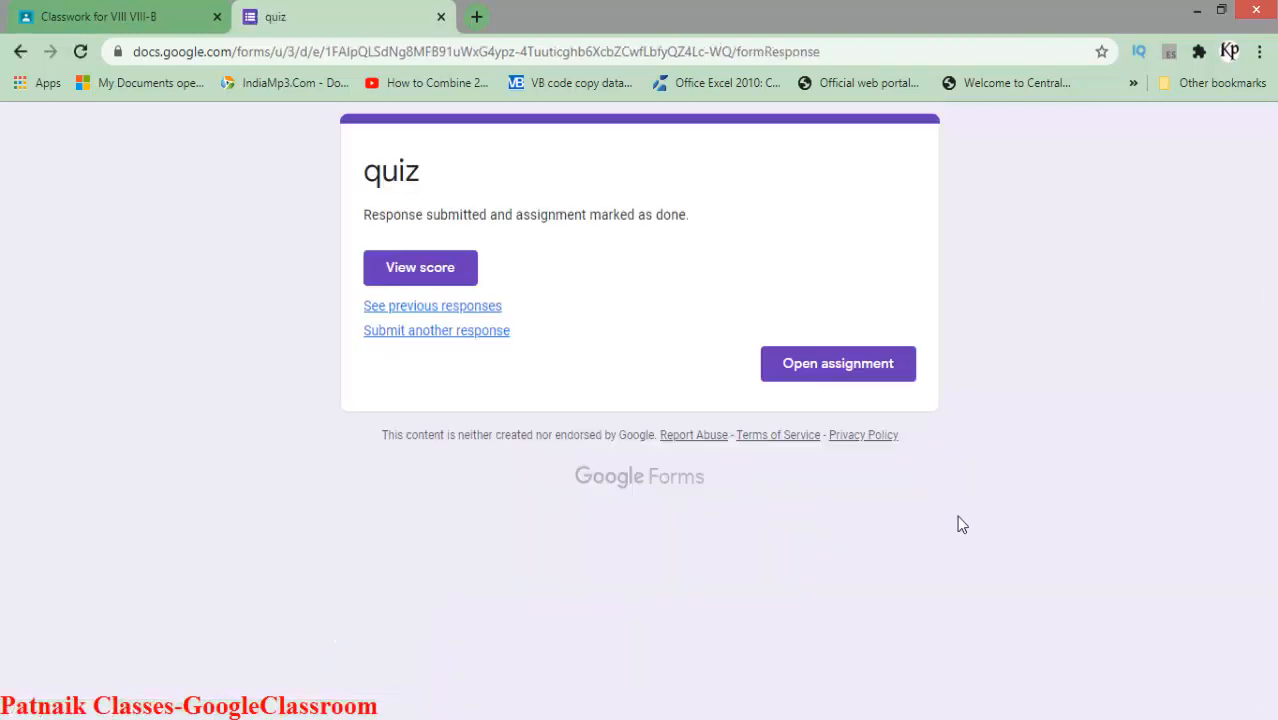
- Minimize both student windows, switch to the teacher's Classroom window, and go to the refreshed overview of all classes
{"action": "left_click", "coordinate": [1199, 12]}
{"action": "left_click", "coordinate": [1199, 12]}
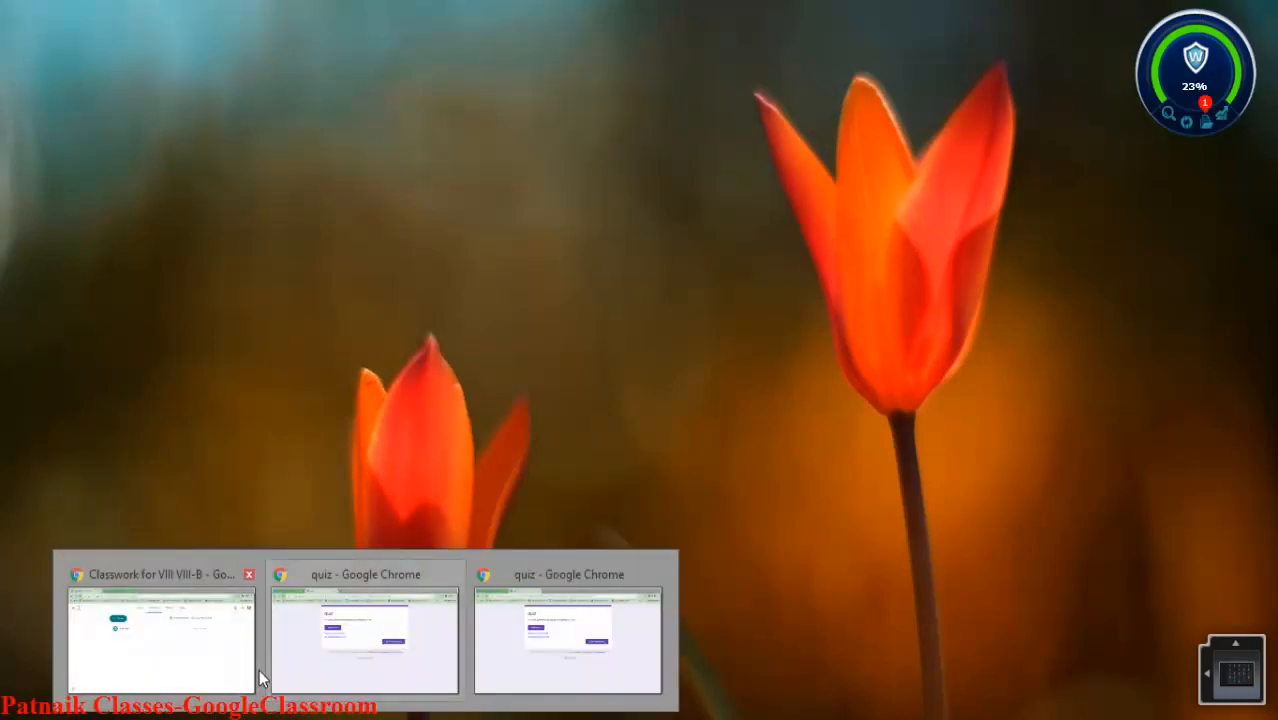
{"action": "left_click", "coordinate": [250, 670]}
{"action": "left_click", "coordinate": [34, 145]}
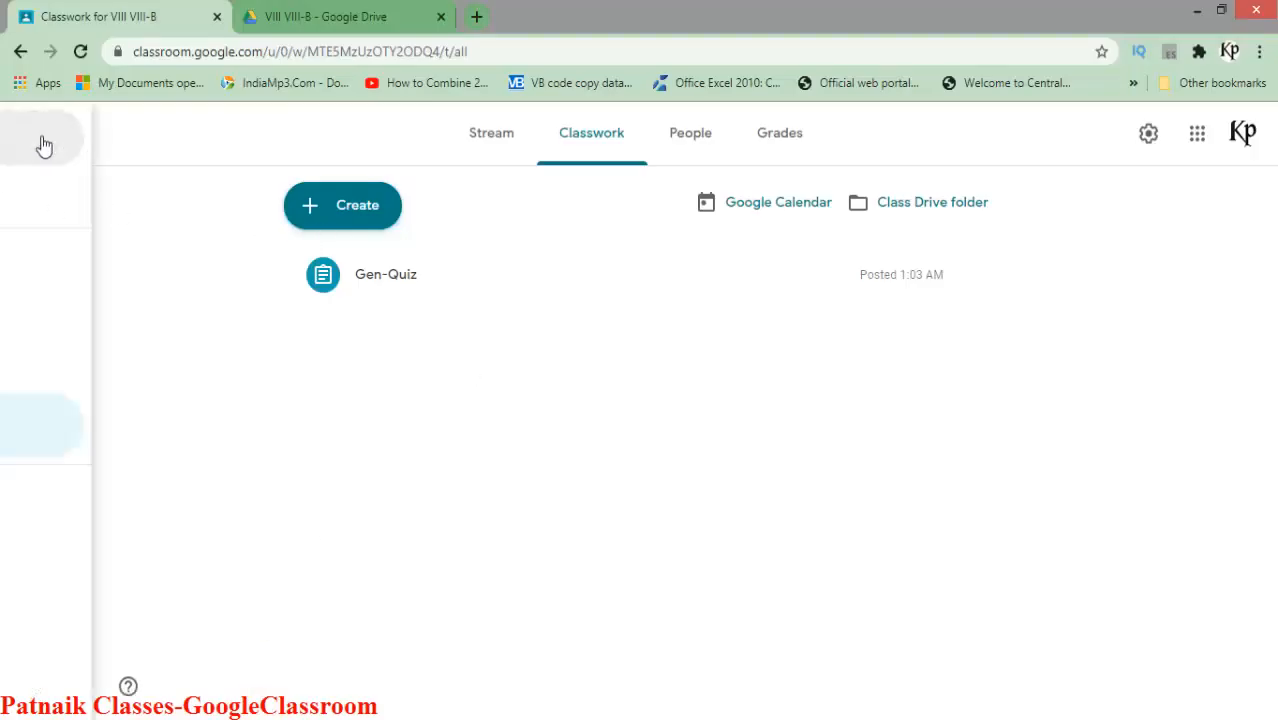
{"action": "left_click", "coordinate": [116, 140]}
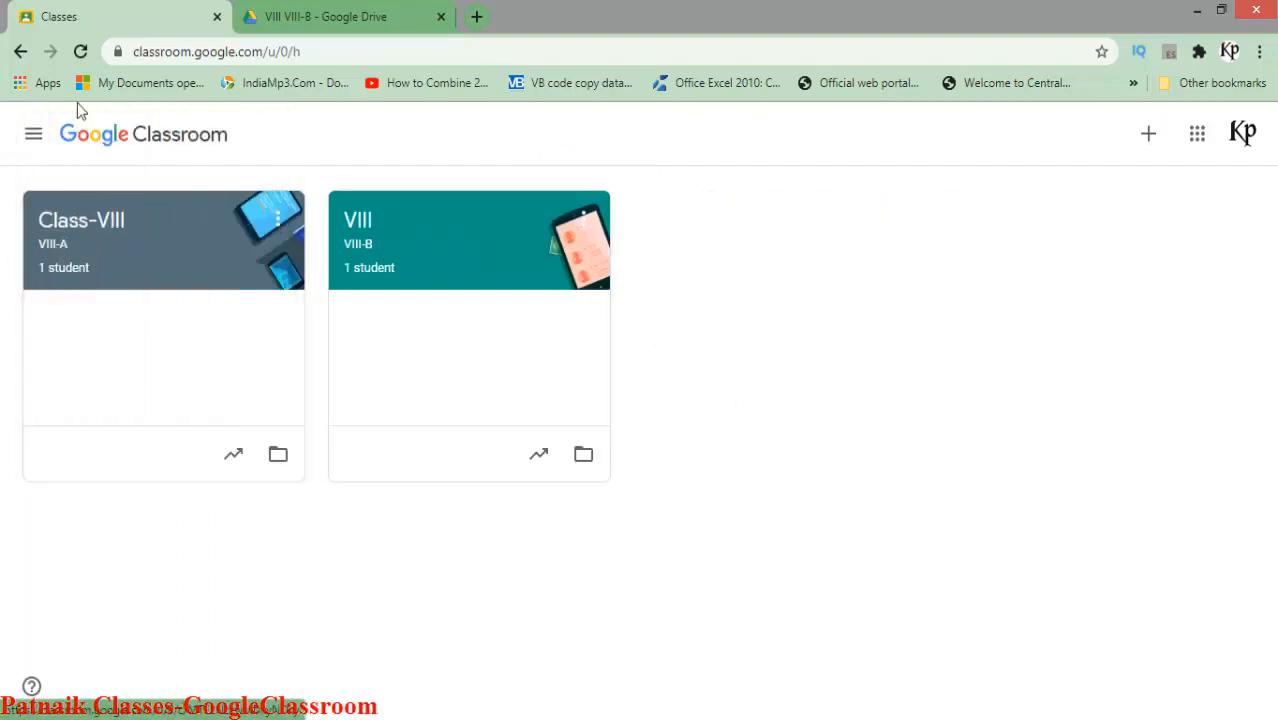
{"action": "left_click", "coordinate": [80, 51]}
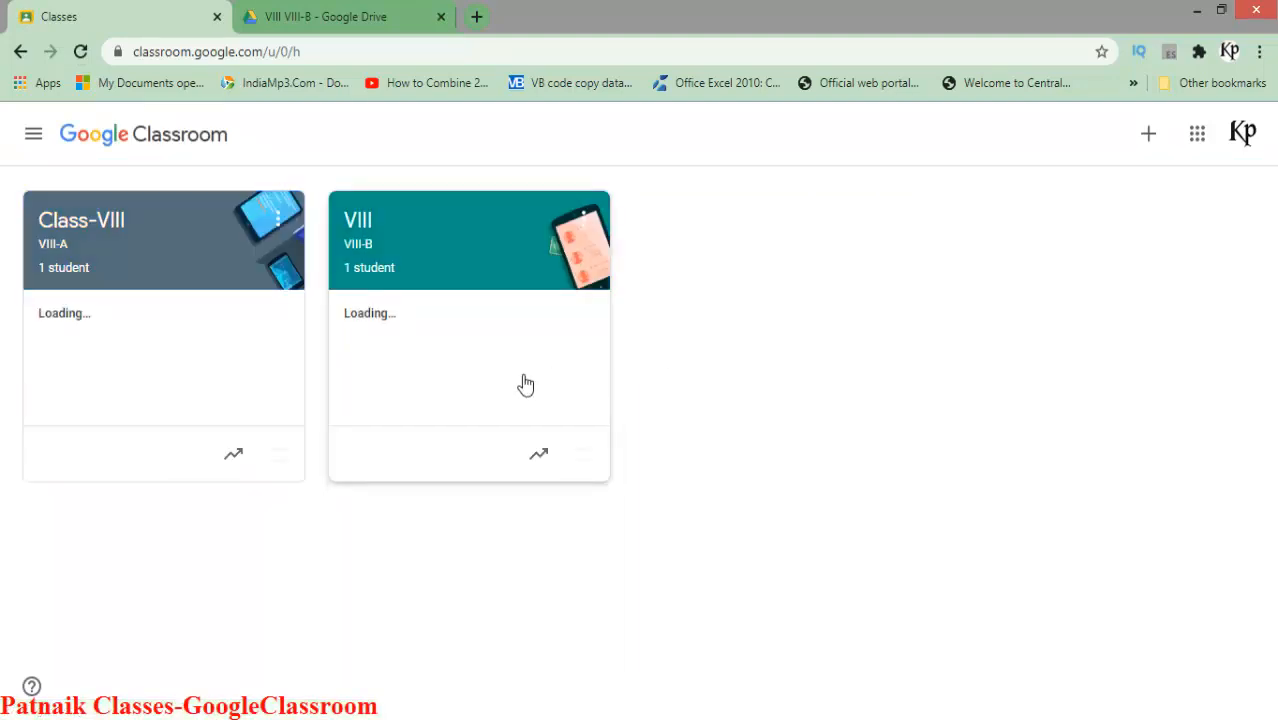
- Open the classwork of Class-VIII VIII-A and expand Gen-Quiz to check its turned-in and assigned counts
{"action": "left_click", "coordinate": [162, 265]}
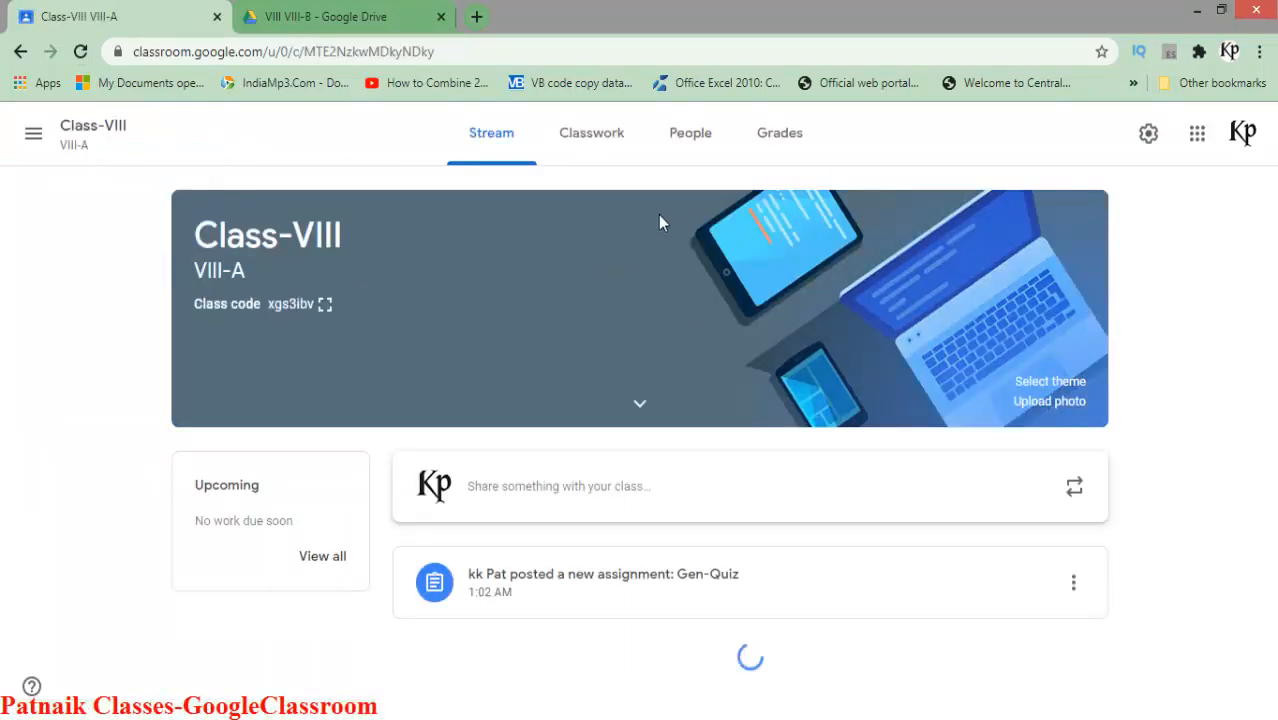
{"action": "left_click", "coordinate": [568, 138]}
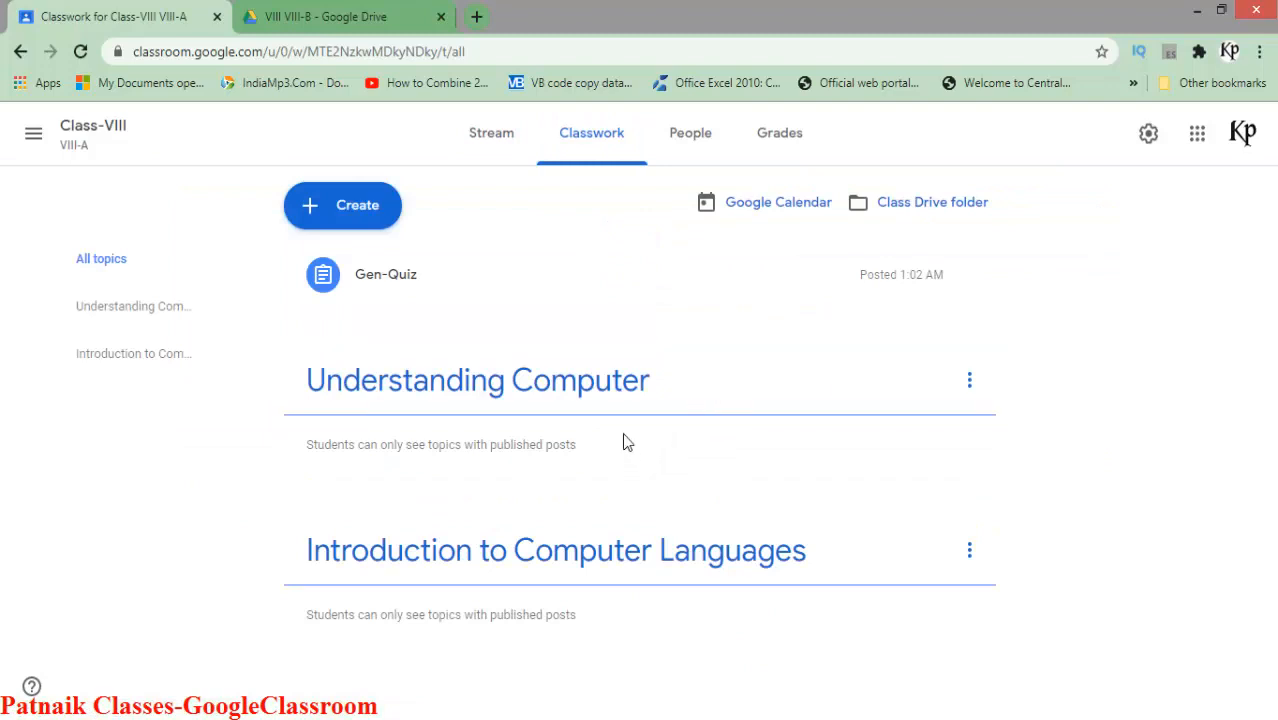
{"action": "left_click", "coordinate": [475, 278]}
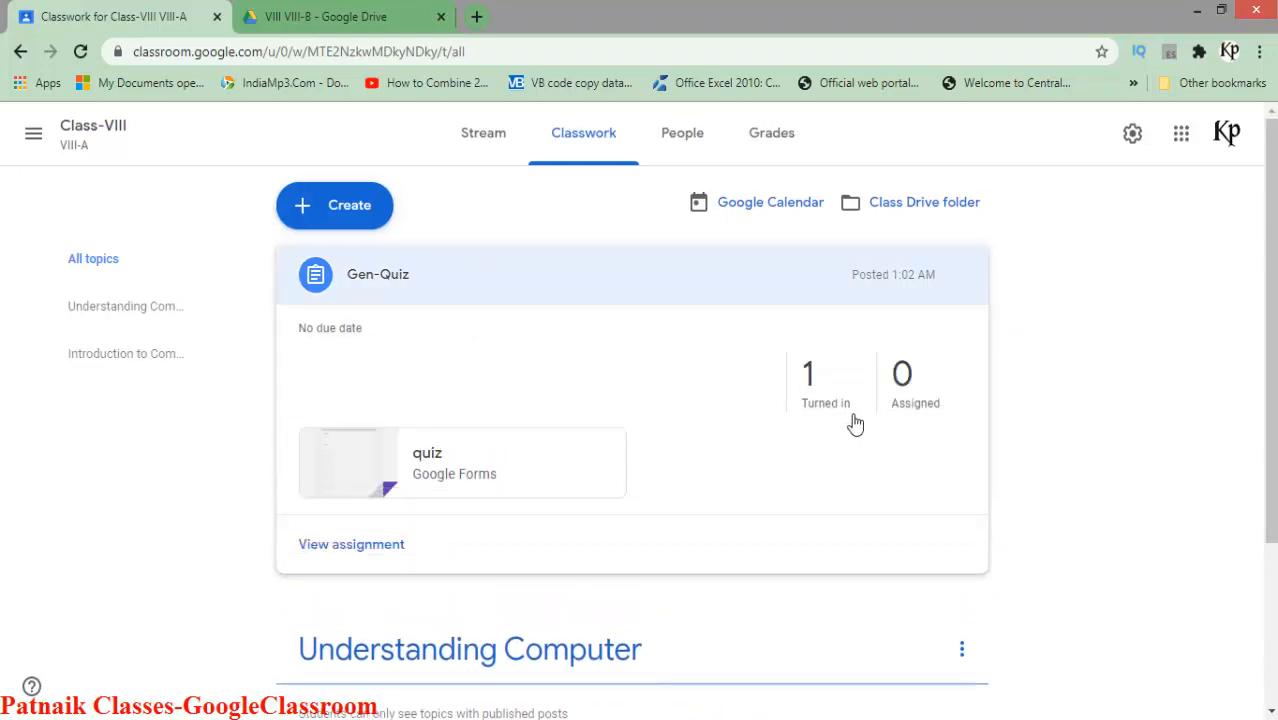
- Go to the classwork of the VIII VIII-B class and expand Gen-Quiz to check its turned-in and assigned counts
{"action": "left_click", "coordinate": [33, 133]}
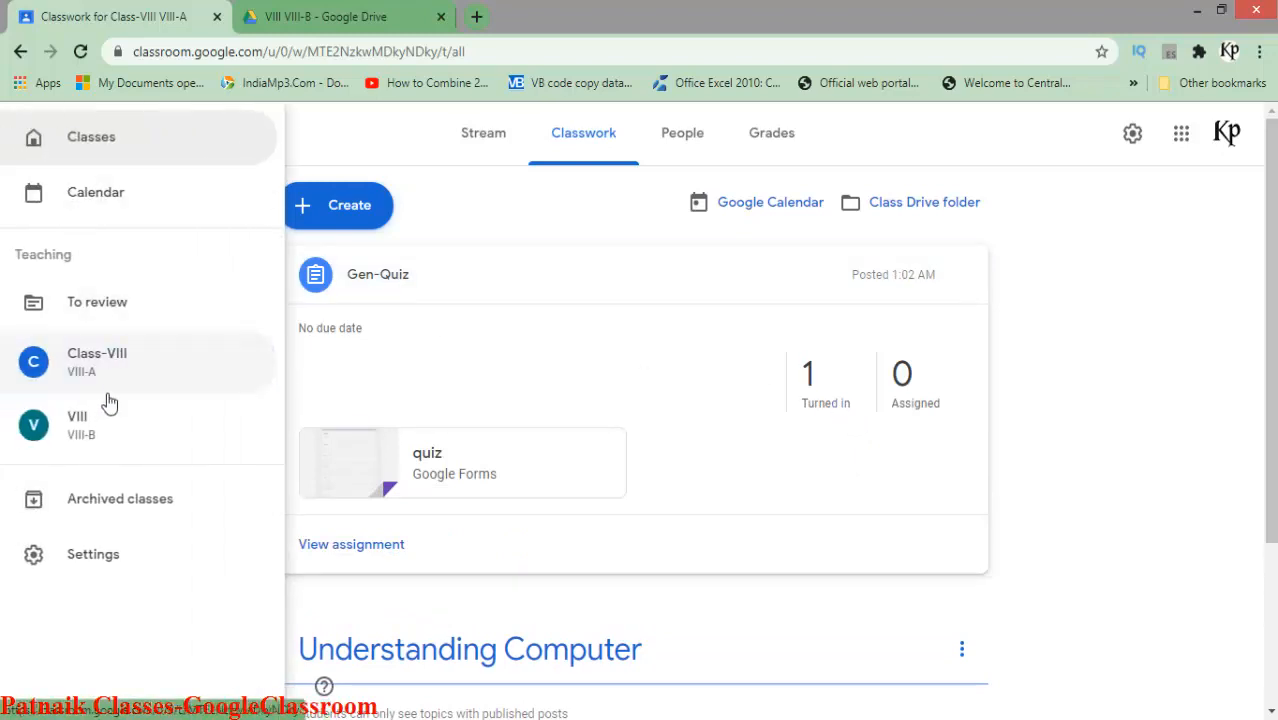
{"action": "left_click", "coordinate": [101, 427]}
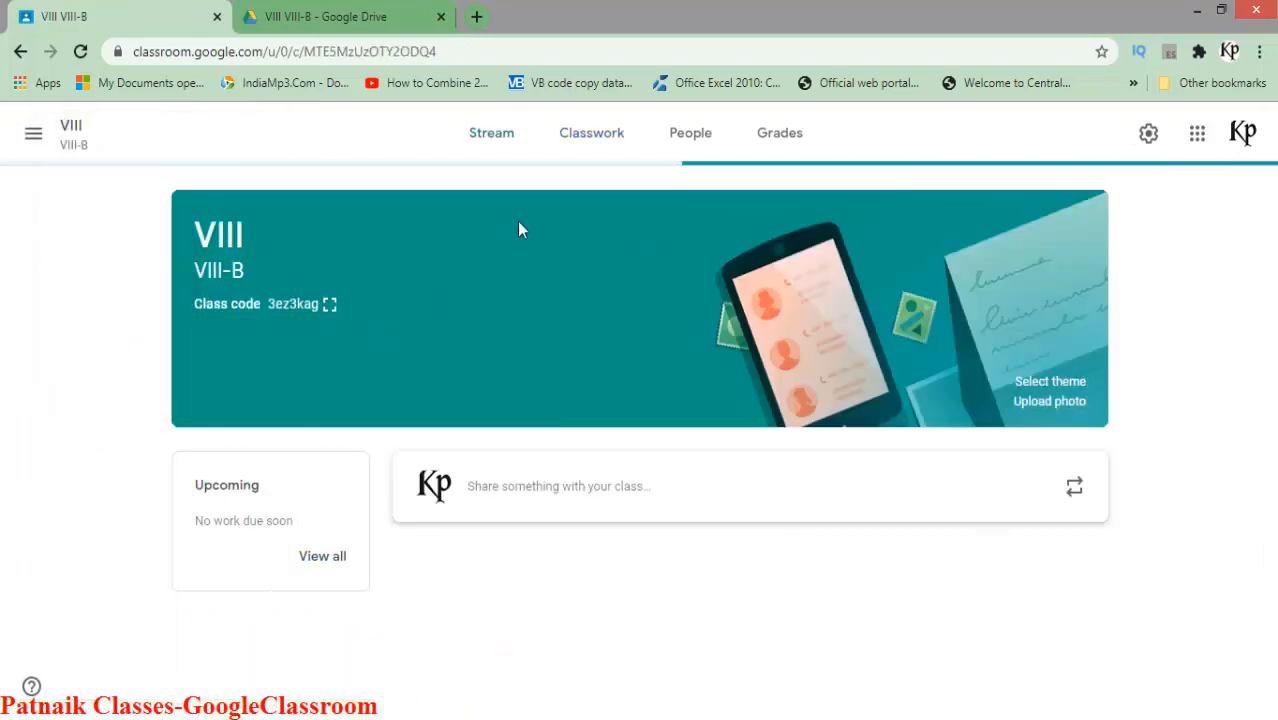
{"action": "left_click", "coordinate": [592, 140]}
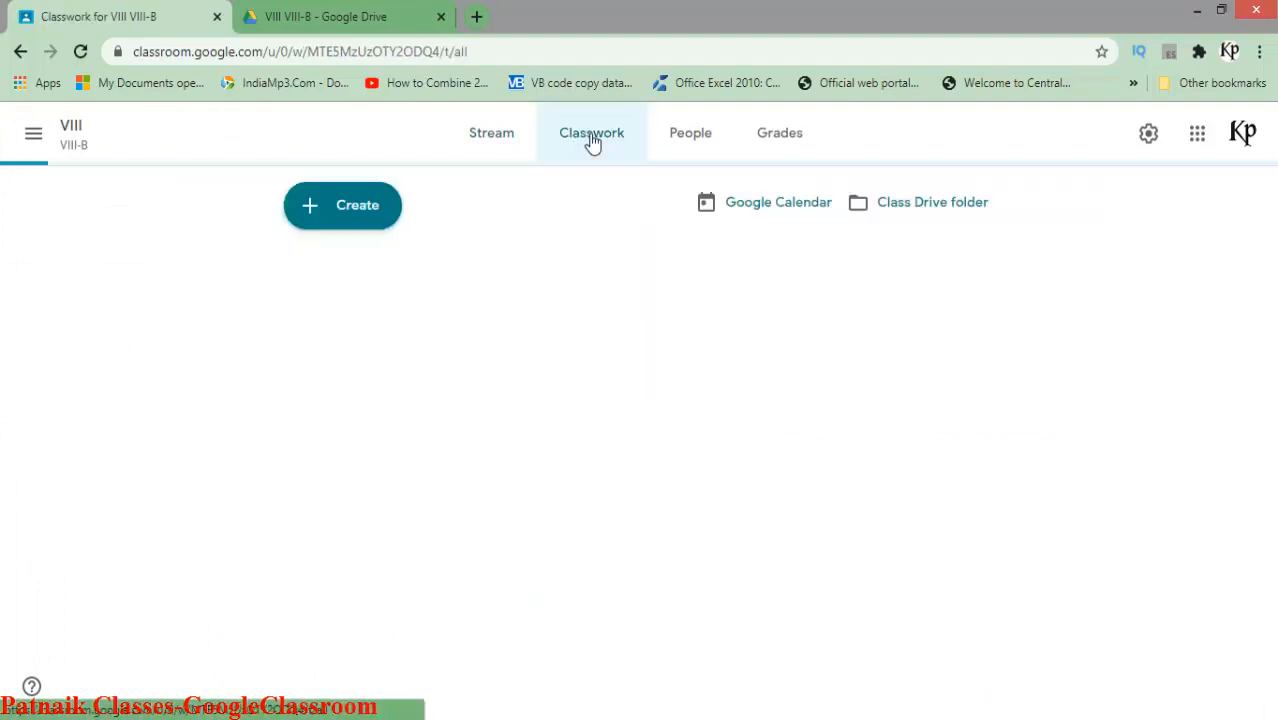
{"action": "left_click", "coordinate": [566, 292]}
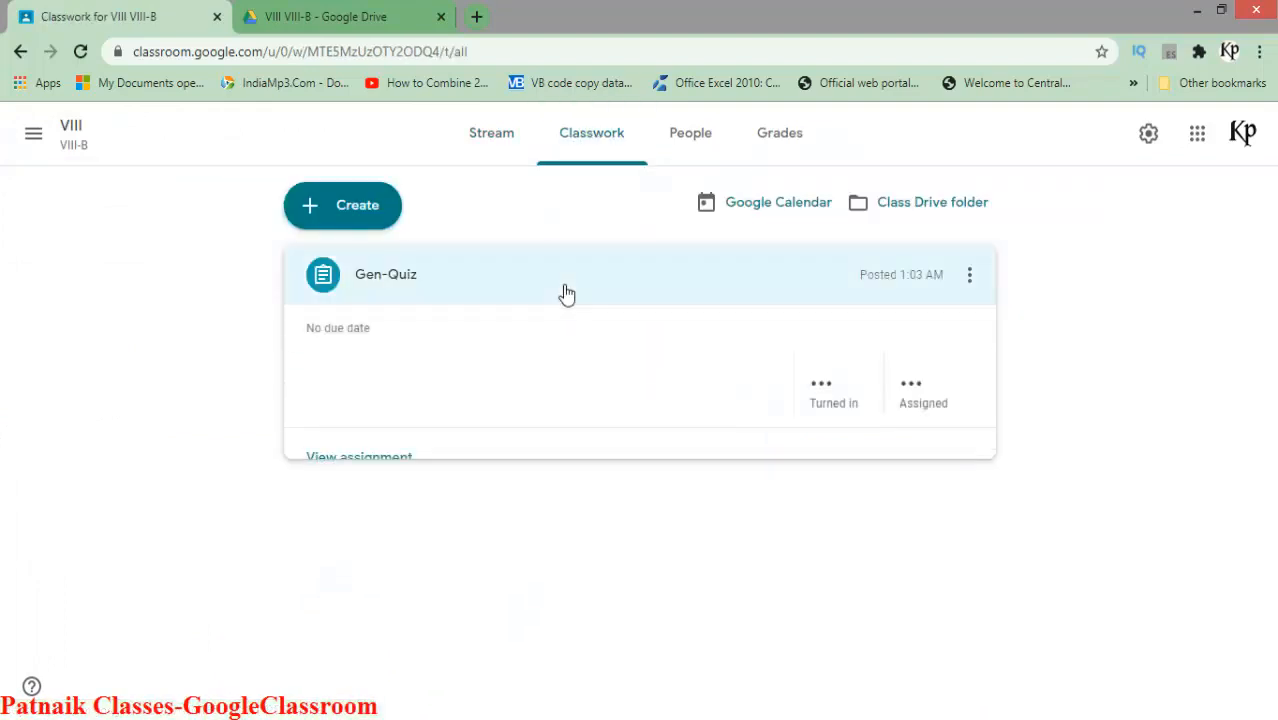